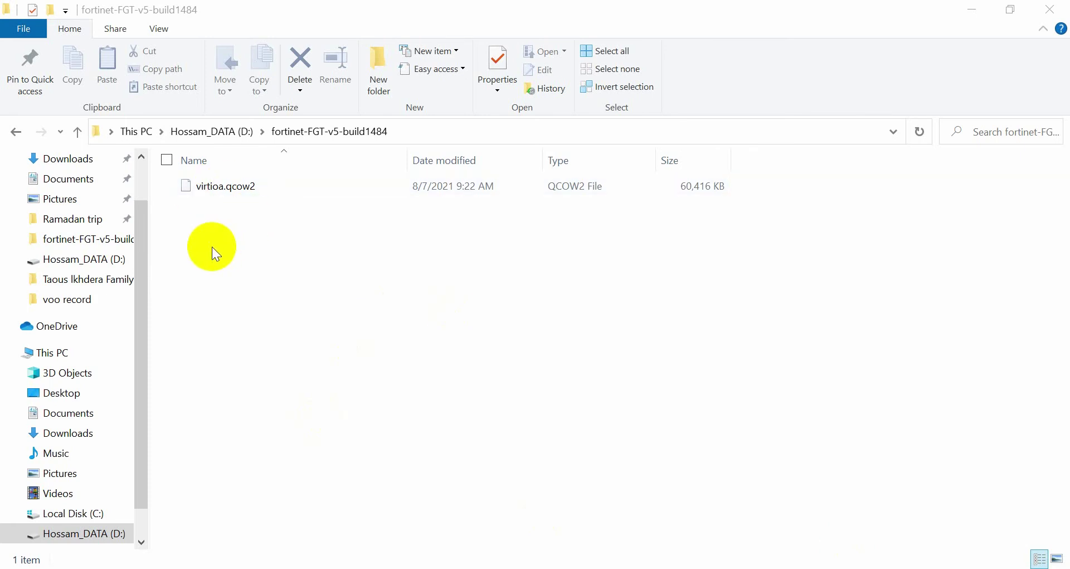
# Create a new folder named fortinet-FGT-v5-build1484.
pyautogui.click(378, 84)
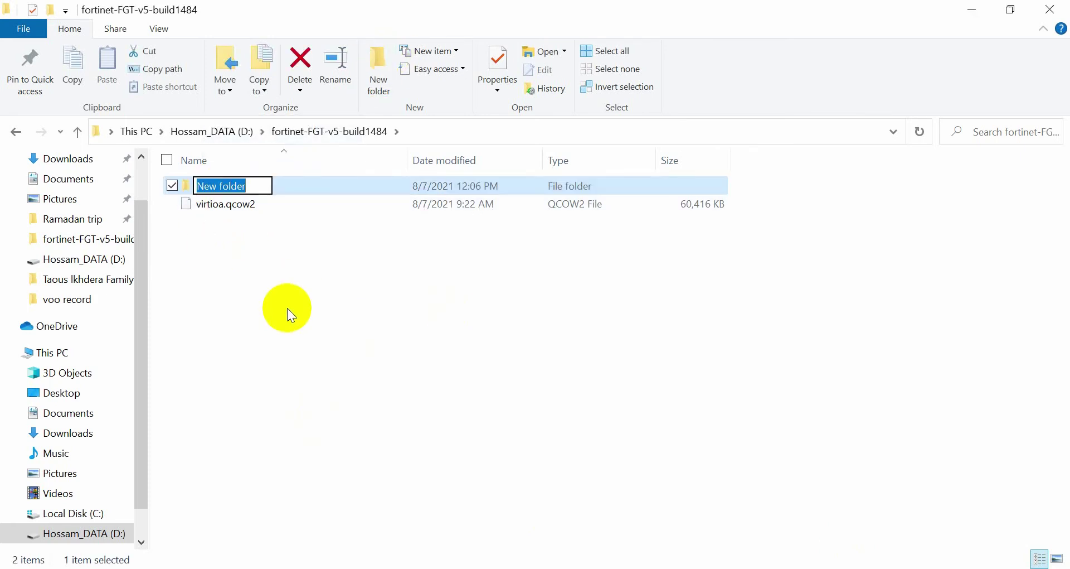
pyautogui.write('fortinet-FGT-v5-build1484')
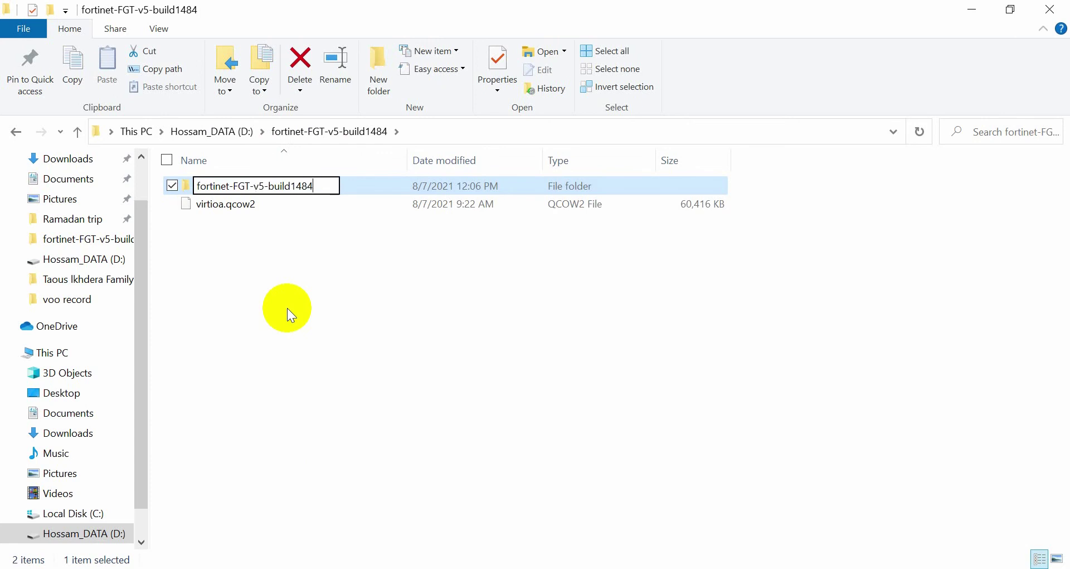
pyautogui.click(224, 293)
# Move virtioa.qcow2 into the new folder and bring up the PNET_4.2.9 VMware console.
pyautogui.moveTo(248, 207); pyautogui.dragTo(245, 186)
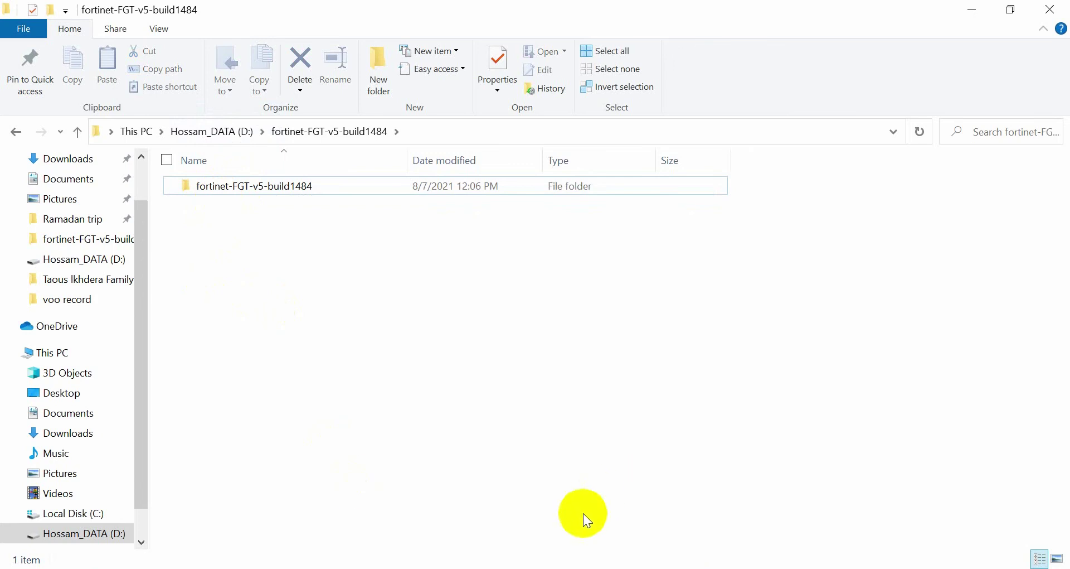
pyautogui.click(617, 459)
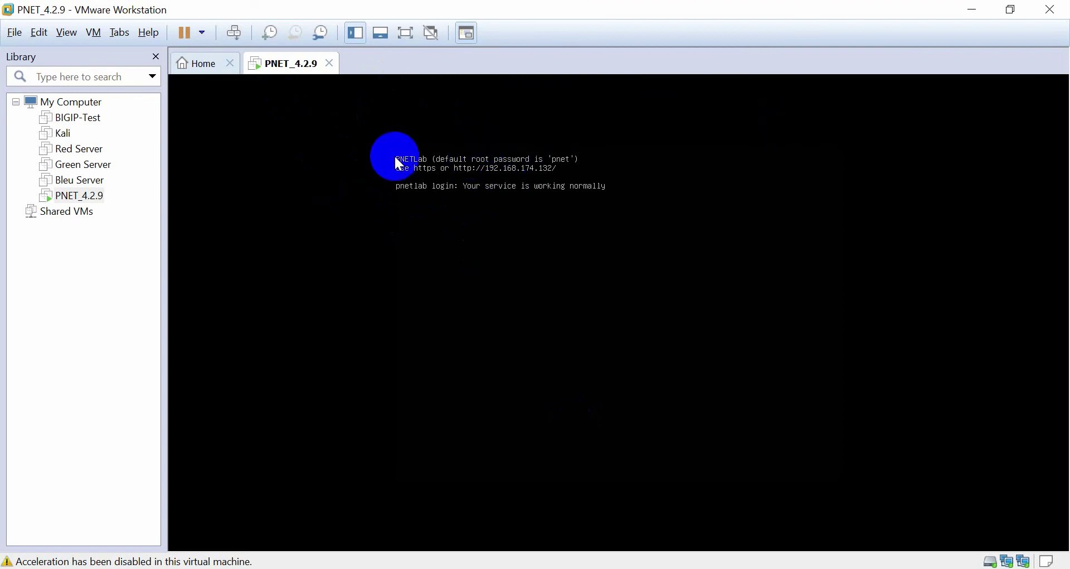
# Minimize VMware after noting the PNETLab address 192.168.174.132, then bring up Windows search.
pyautogui.click(973, 12)
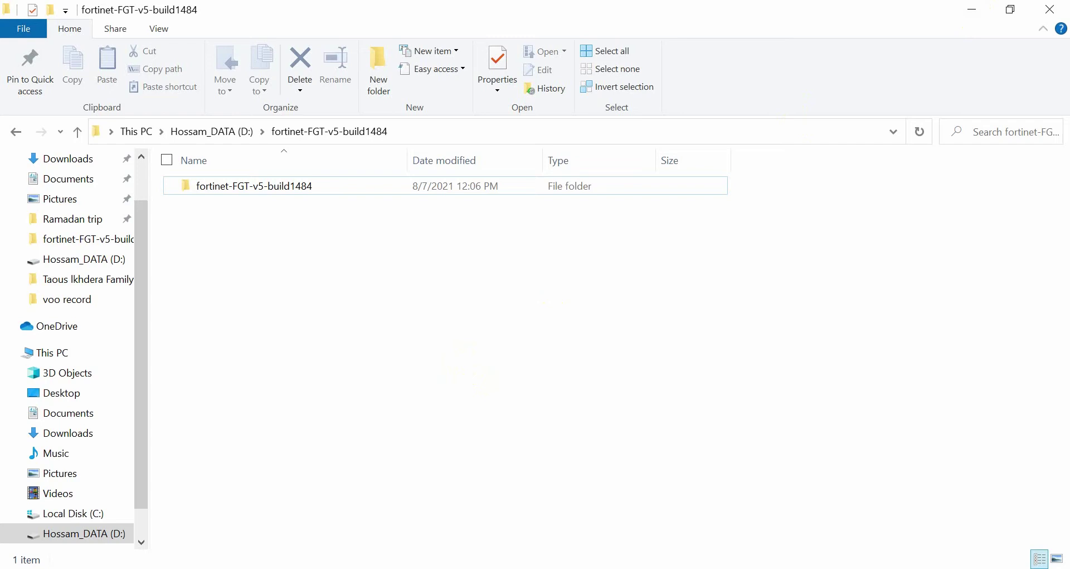
pyautogui.press('super')
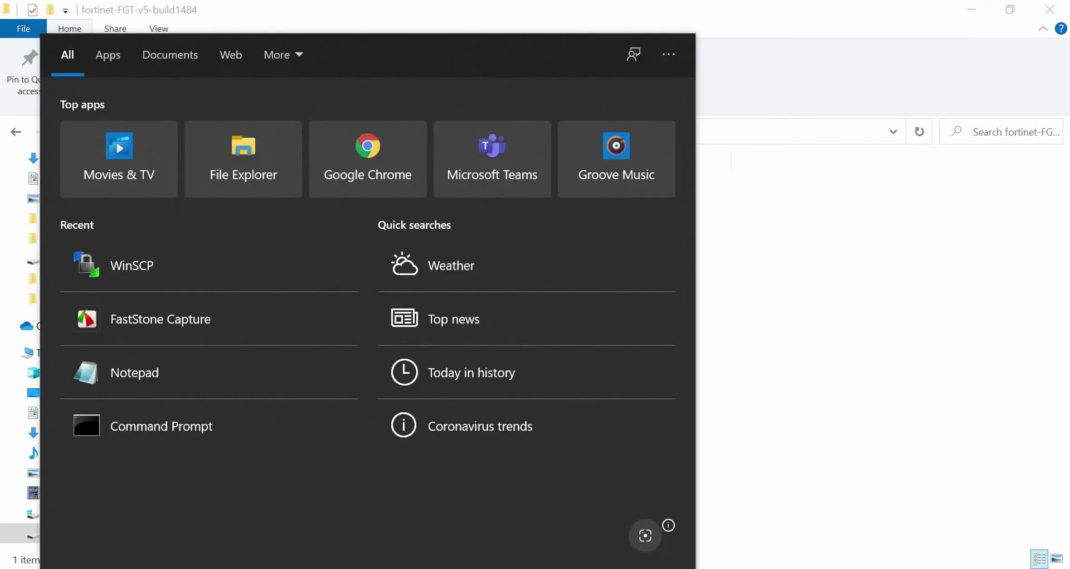
# Launch WinSCP and return to its login window after minimizing VMware Workstation.
pyautogui.write('win')
pyautogui.press('Return')
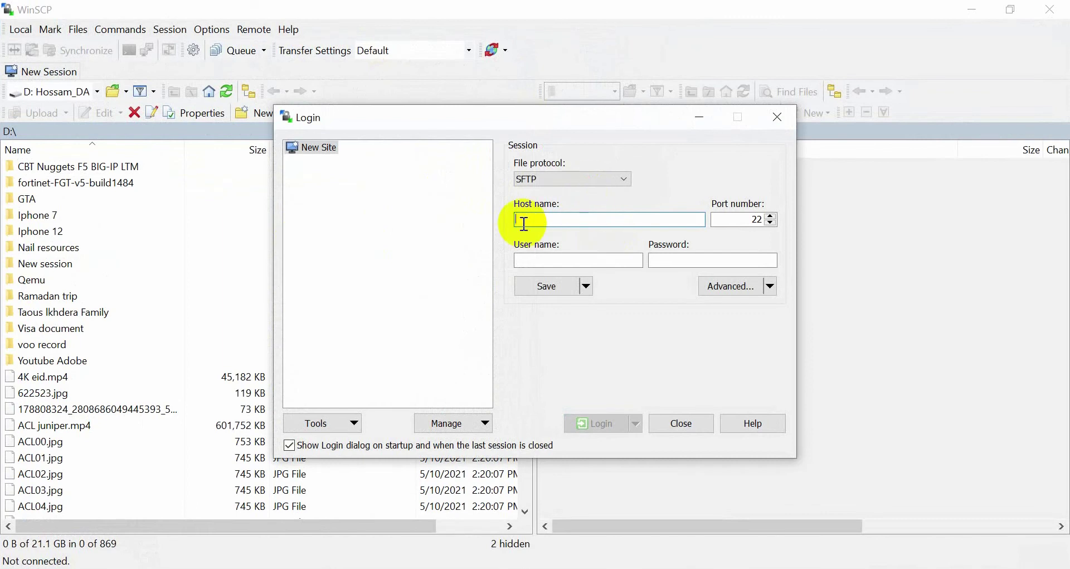
pyautogui.hotkey('alt', 'Tab')
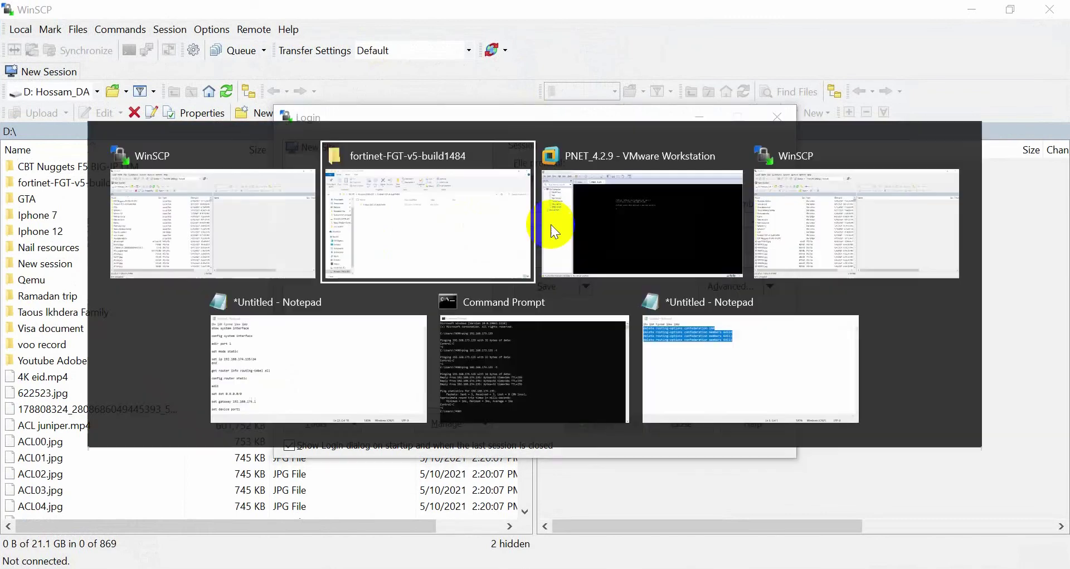
pyautogui.hotkey('alt', 'Tab')
pyautogui.press('Tab')
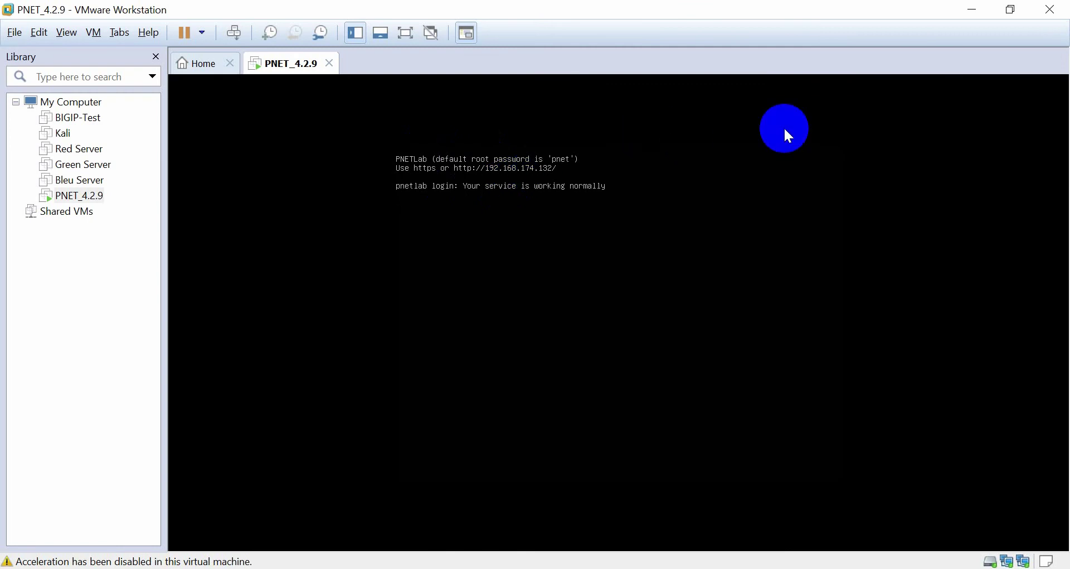
pyautogui.click(962, 11)
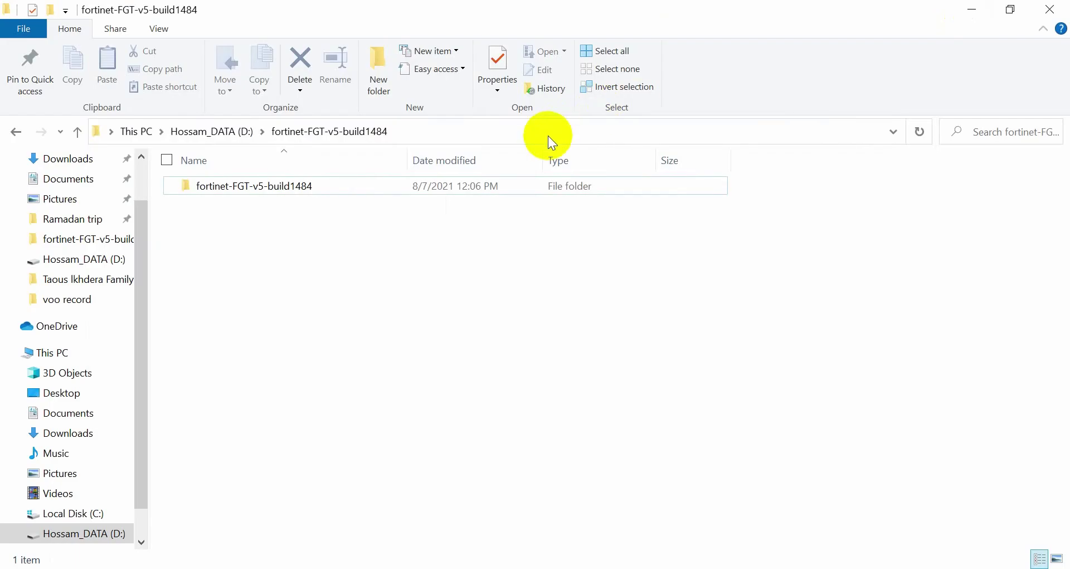
pyautogui.hotkey('alt', 'Tab')
pyautogui.hotkey('alt', 'Tab')
# Log in over SFTP to 192.168.174.132 as user root with the account password.
pyautogui.write('192.168.174.132')
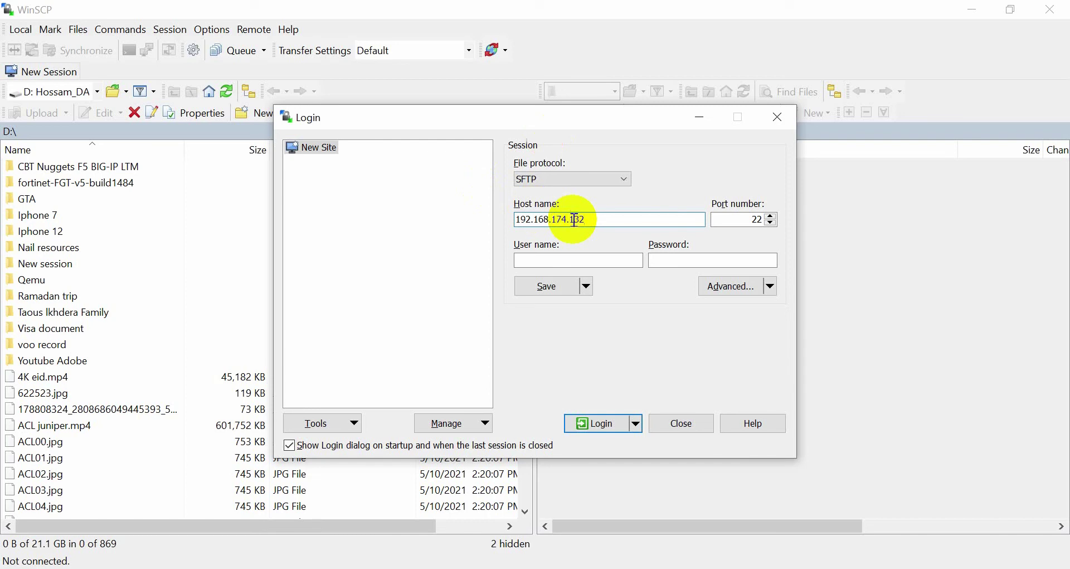
pyautogui.click(536, 260)
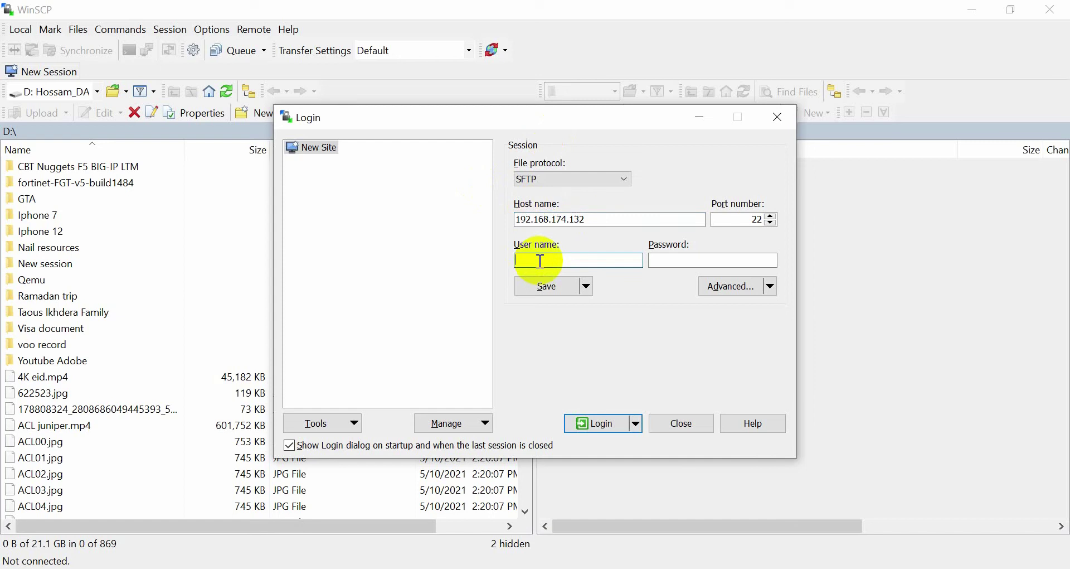
pyautogui.write('root')
pyautogui.click(665, 262)
pyautogui.write('root')
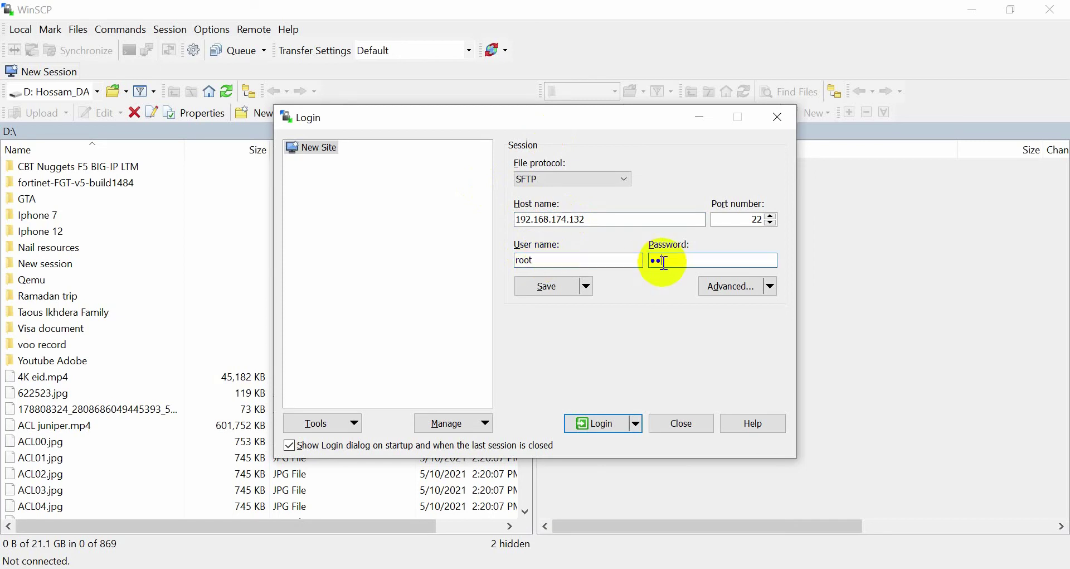
pyautogui.press('Return')
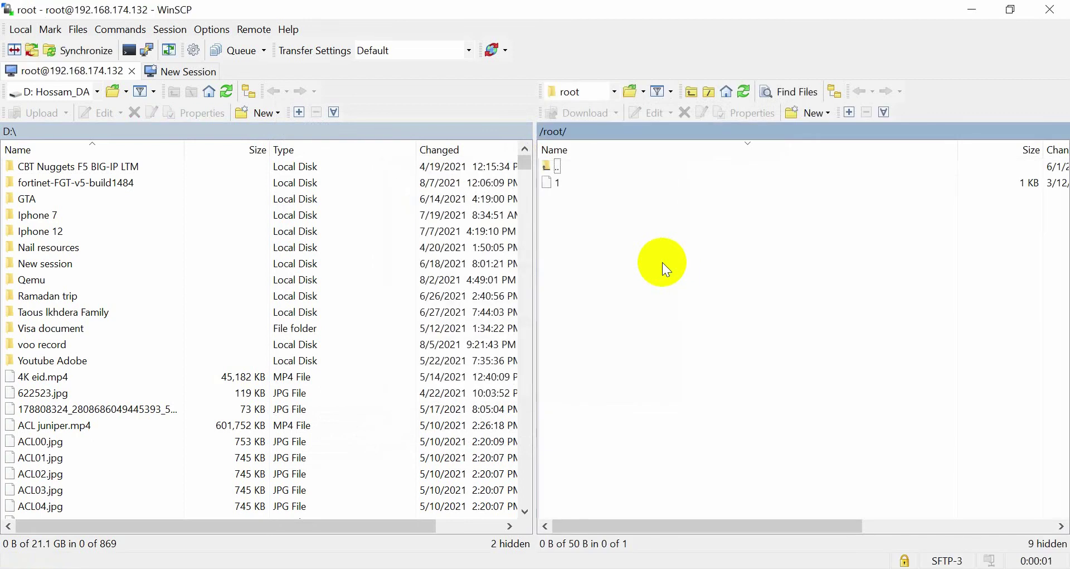
# Browse the remote pane to /opt/unetlab/addons/qemu/ and upload fortinet-FGT-v5-build1484 from D: there.
pyautogui.doubleClick(548, 168)
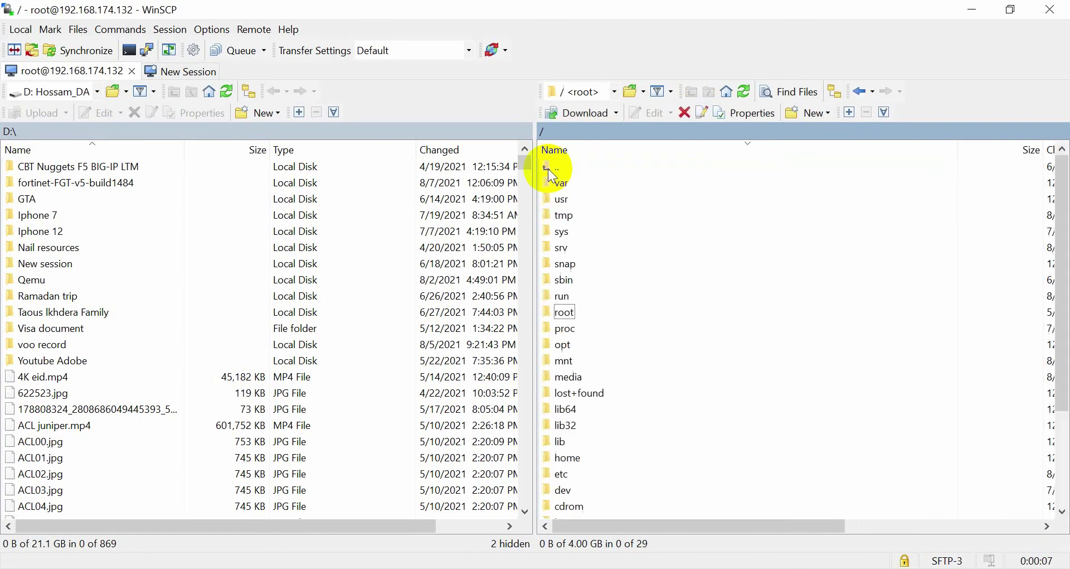
pyautogui.doubleClick(564, 345)
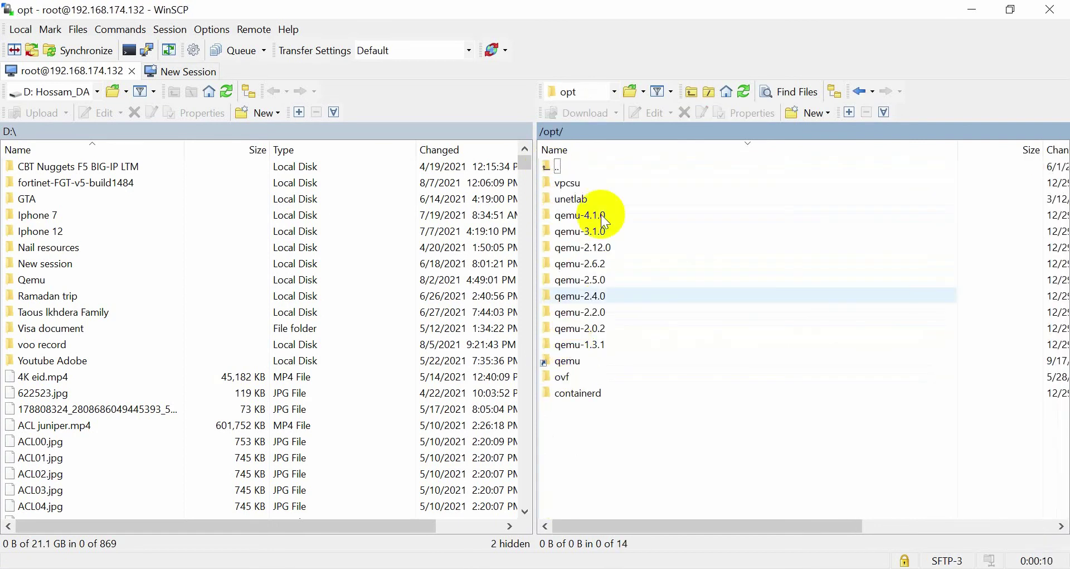
pyautogui.doubleClick(574, 201)
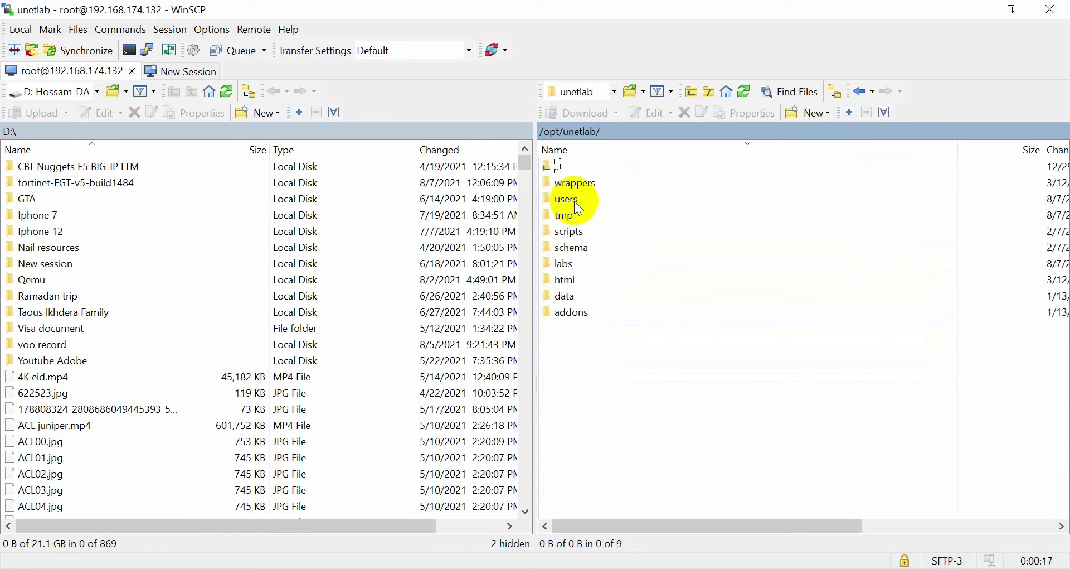
pyautogui.doubleClick(571, 313)
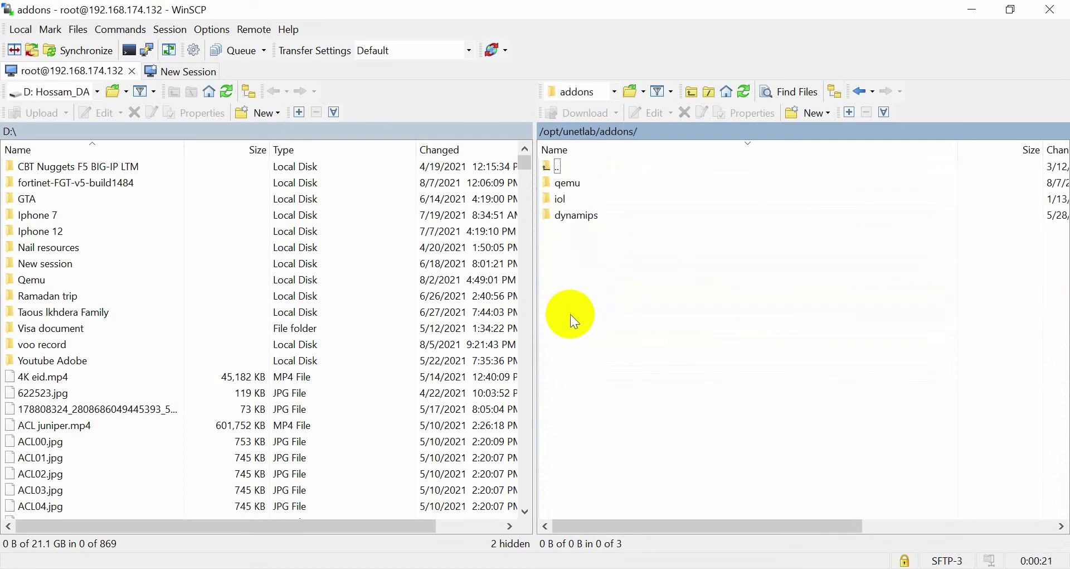
pyautogui.doubleClick(566, 183)
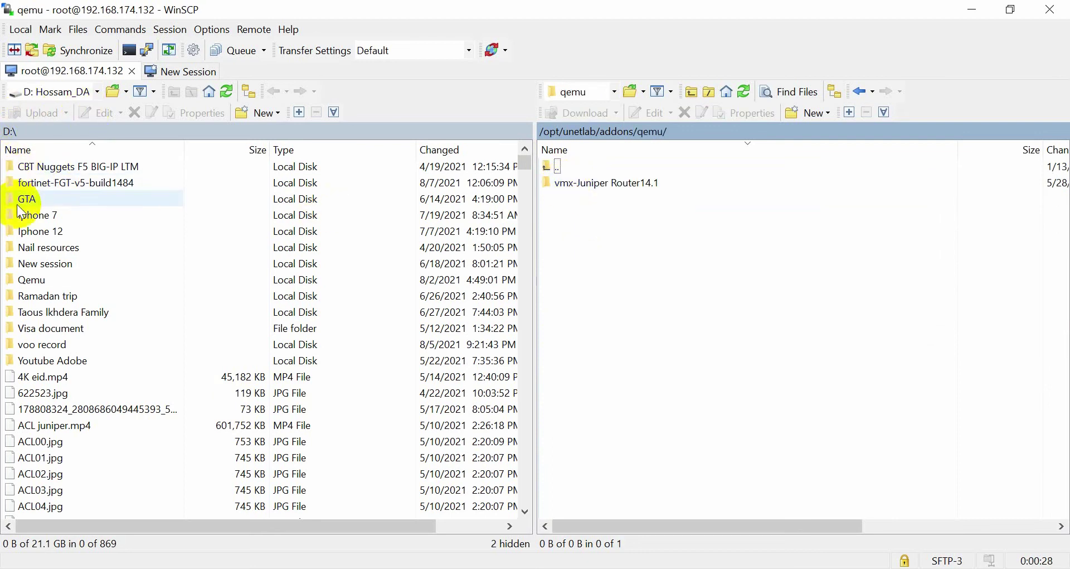
pyautogui.doubleClick(62, 186)
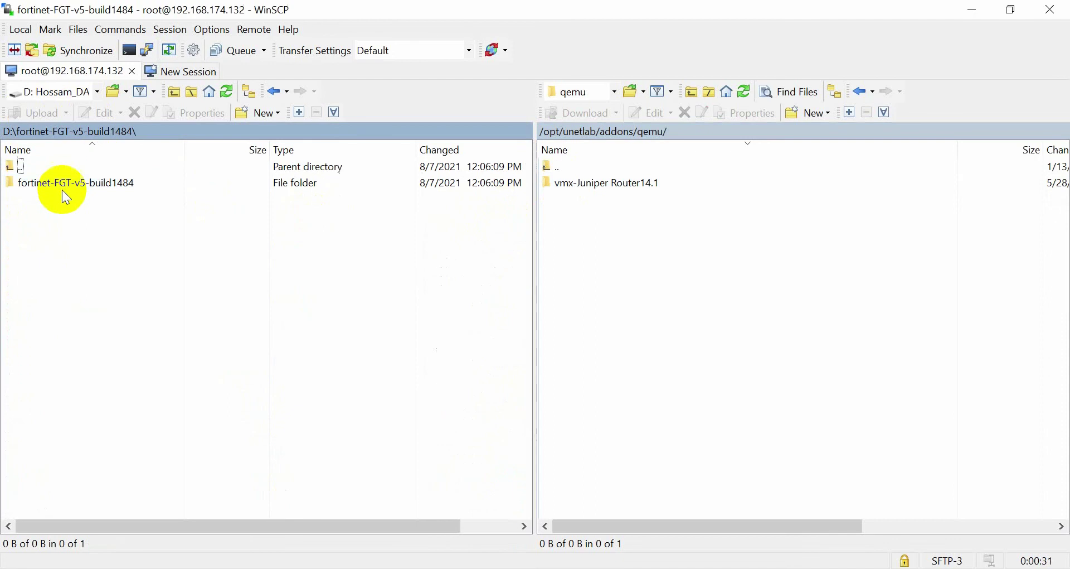
pyautogui.moveTo(44, 188); pyautogui.dragTo(659, 233)
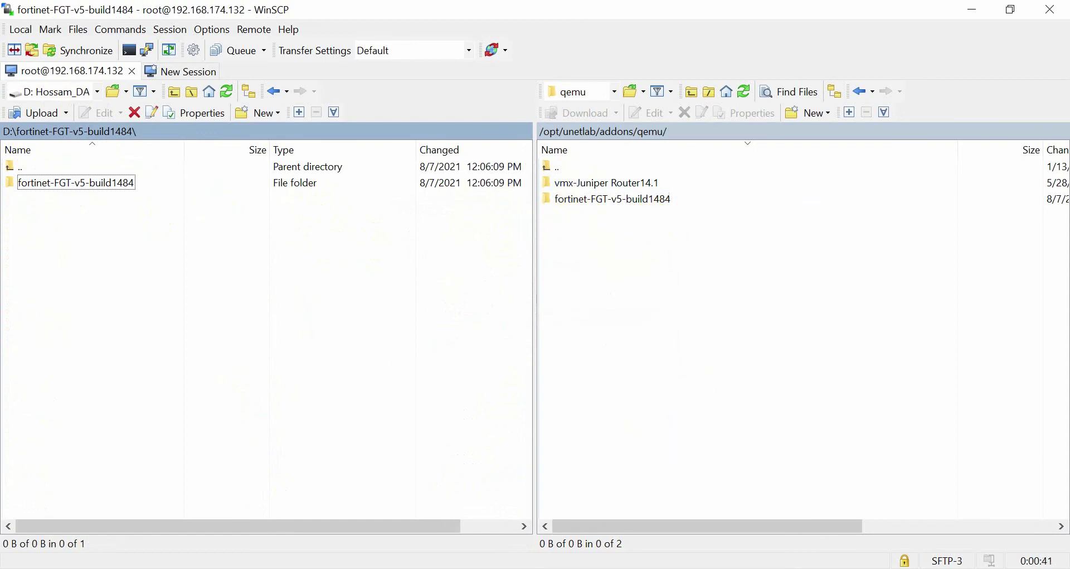
# Launch Chrome and load the PNETLab page at 192.168.174.132.
pyautogui.press('super')
pyautogui.write('ch')
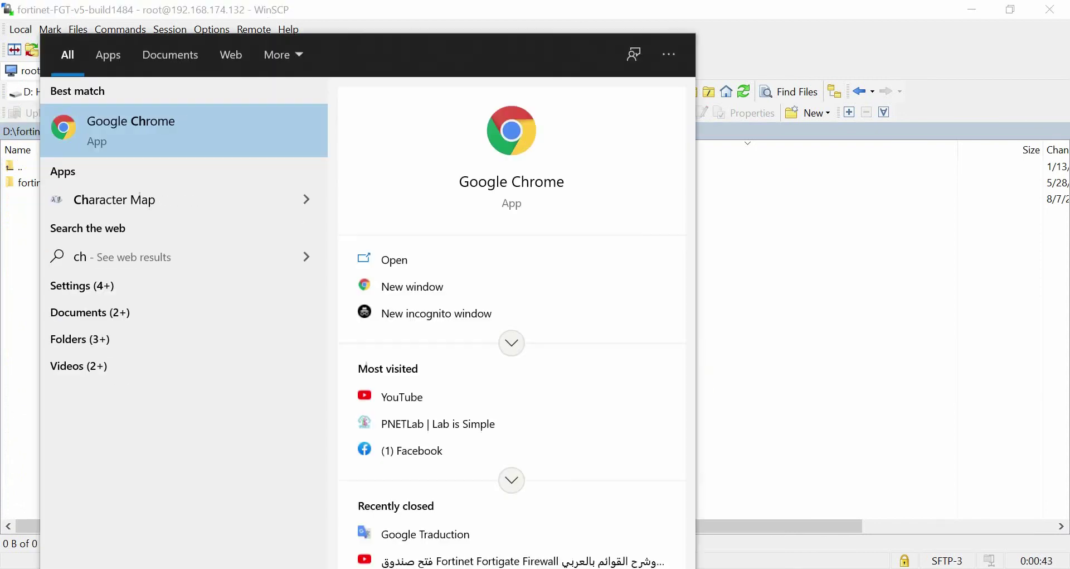
pyautogui.press('Return')
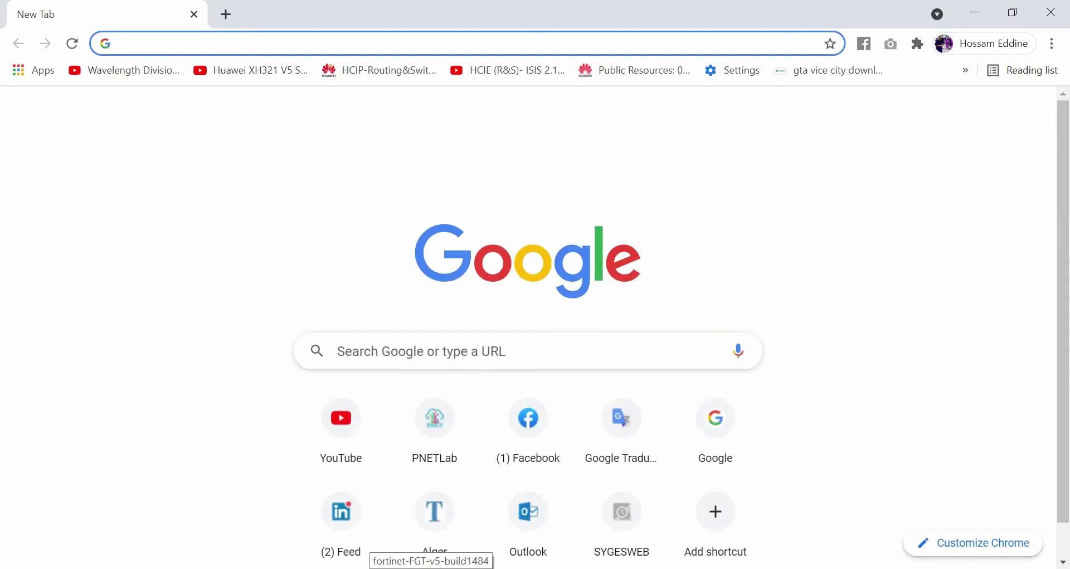
pyautogui.write('192.168.174.132')
pyautogui.press('Return')
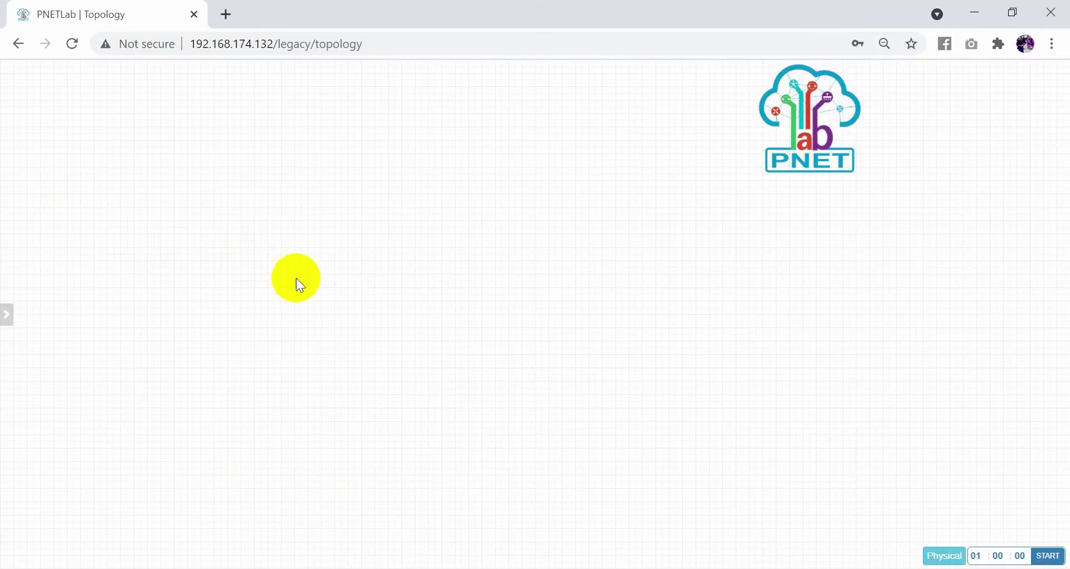
# Close the current lab and open Fortinet.unl from the lab list.
pyautogui.moveTo(12, 148)
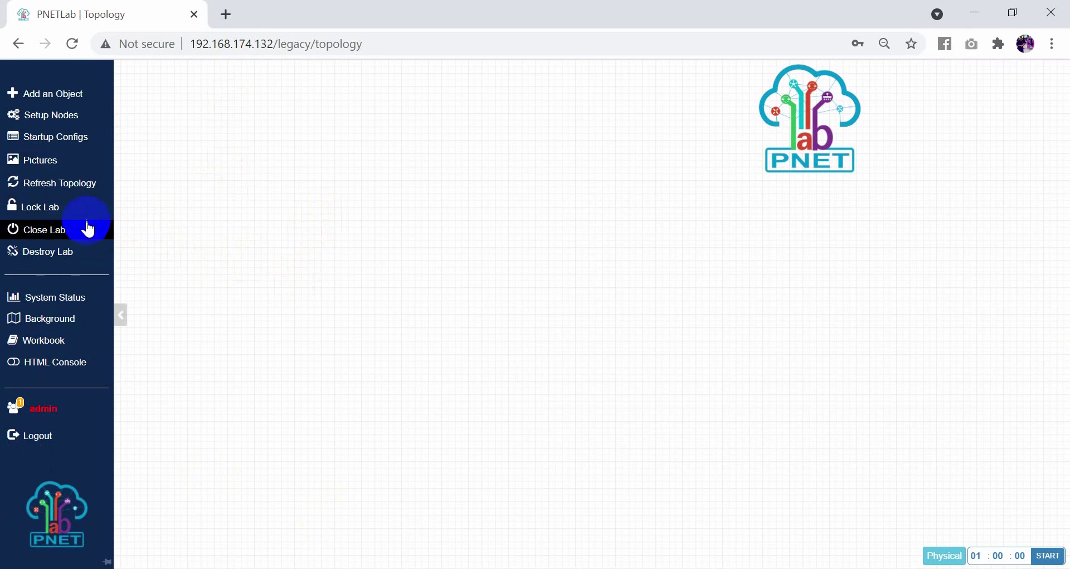
pyautogui.click(59, 237)
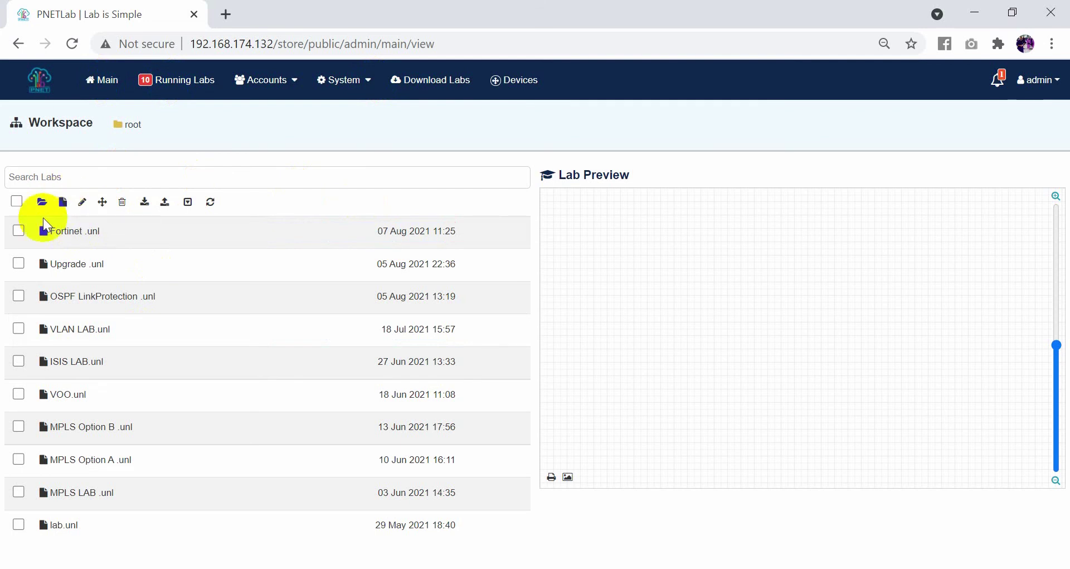
pyautogui.click(68, 233)
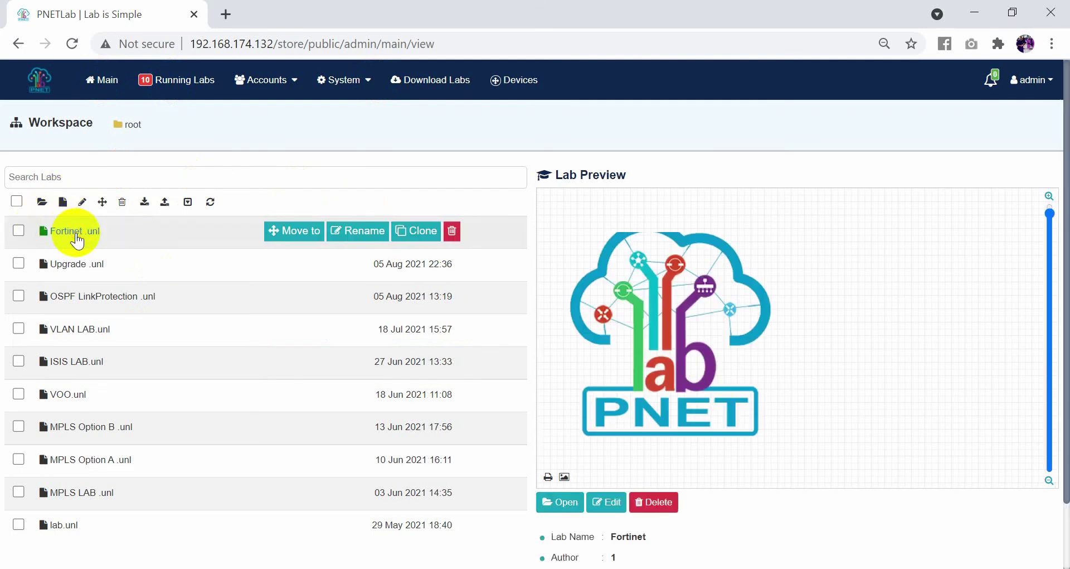
pyautogui.click(579, 503)
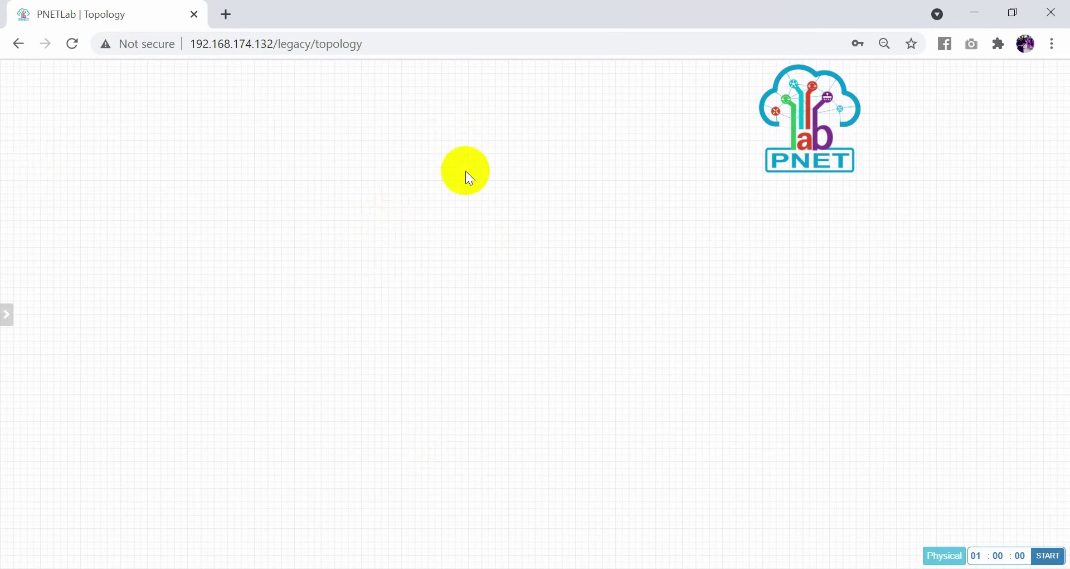
# Check that the Add Node template list offers fortinet, then close the lab to the workspace.
pyautogui.rightClick(466, 171)
pyautogui.click(490, 200)
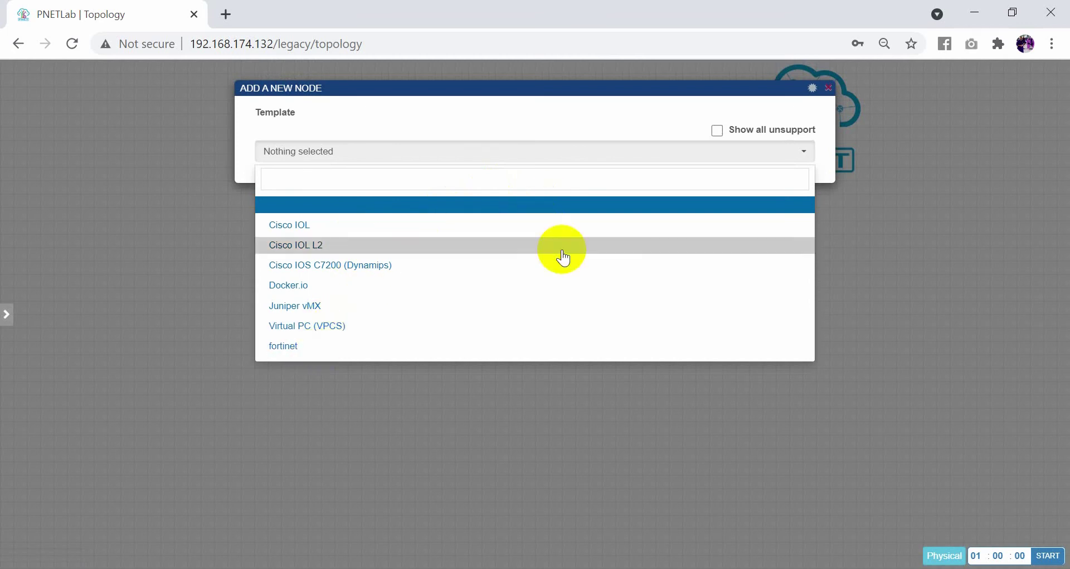
pyautogui.click(828, 89)
pyautogui.moveTo(31, 279)
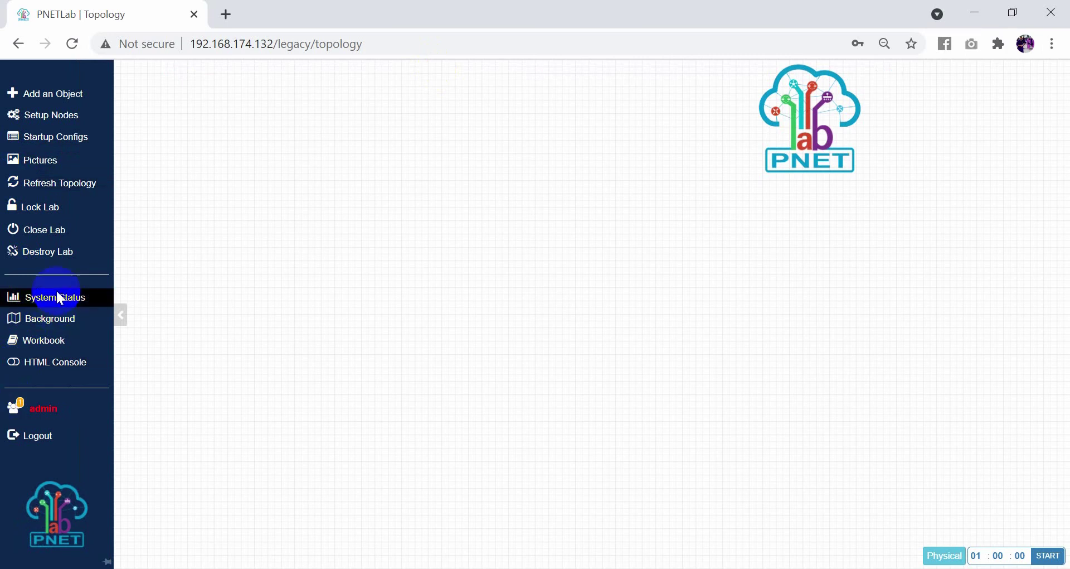
pyautogui.click(57, 239)
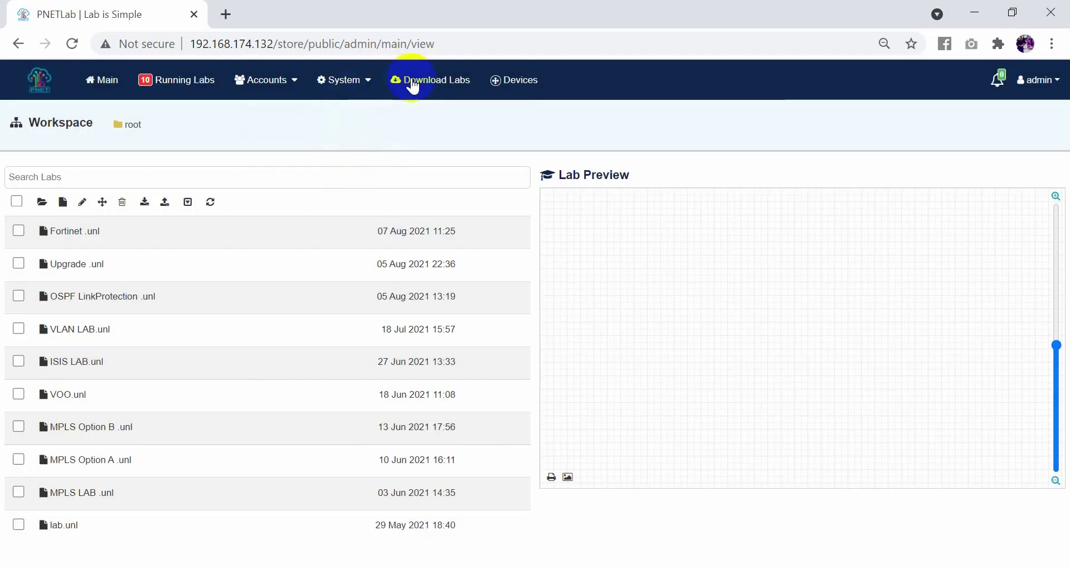
# Run Fix Permission under System Setting, acknowledge the success message, and go back to Main.
pyautogui.click(353, 81)
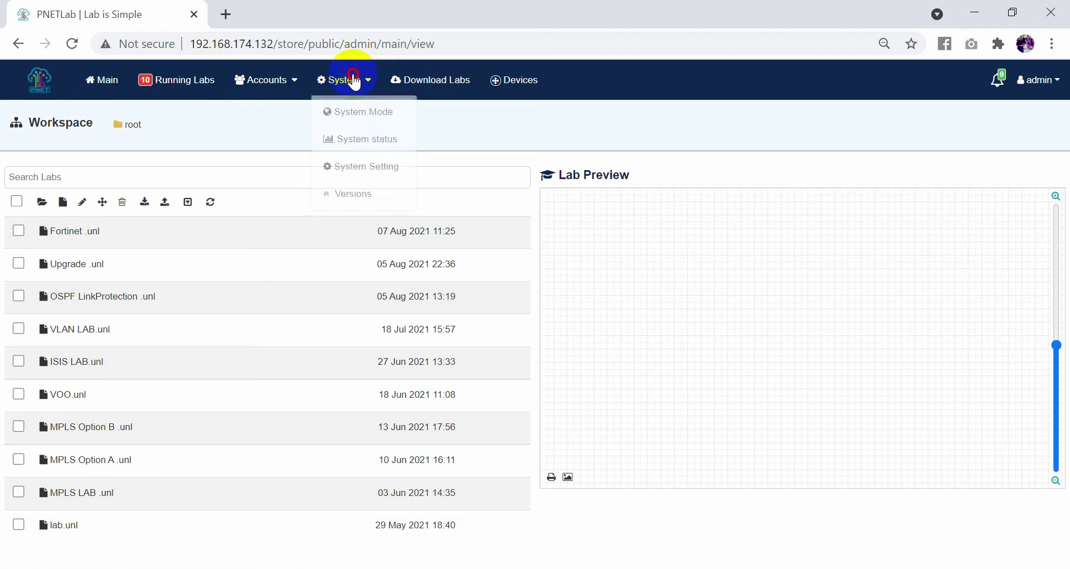
pyautogui.click(365, 83)
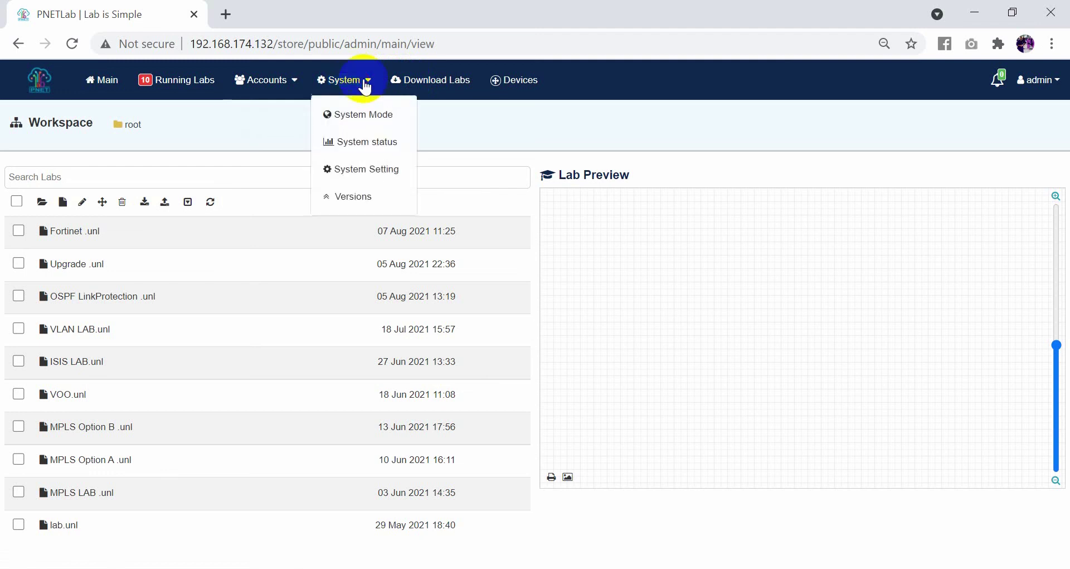
pyautogui.click(361, 170)
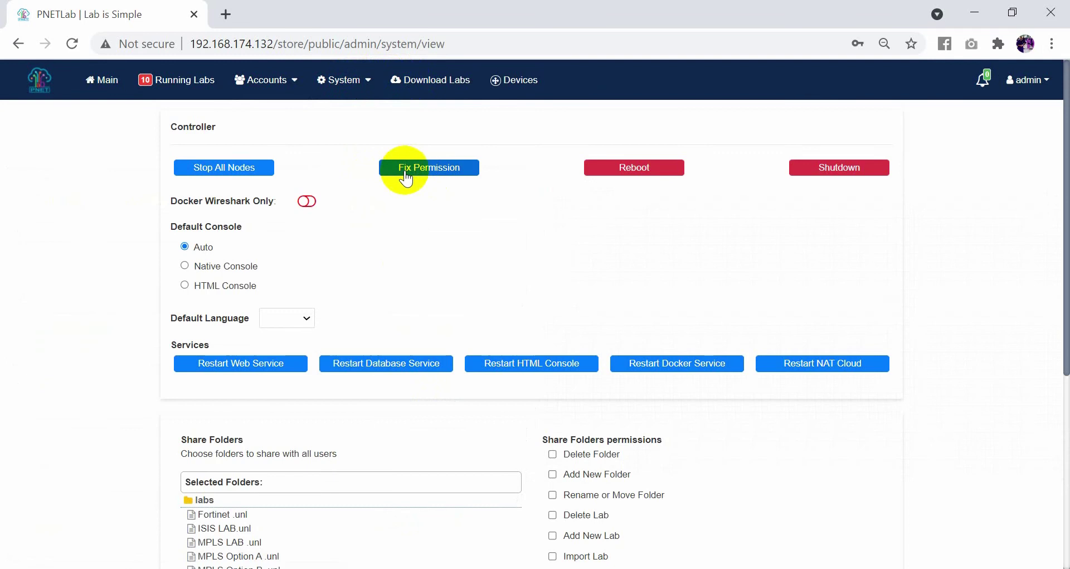
pyautogui.click(399, 167)
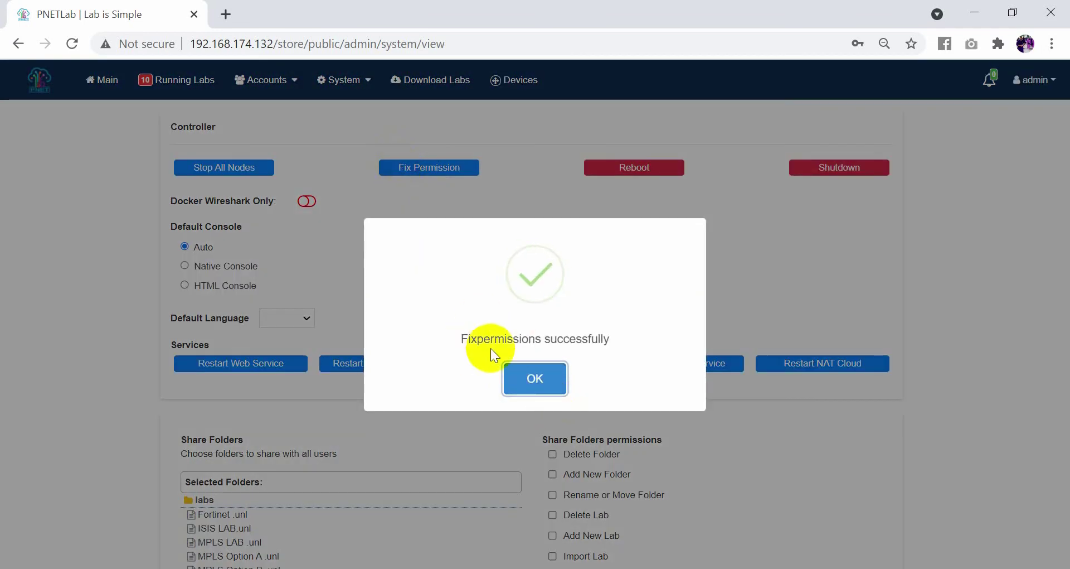
pyautogui.click(534, 391)
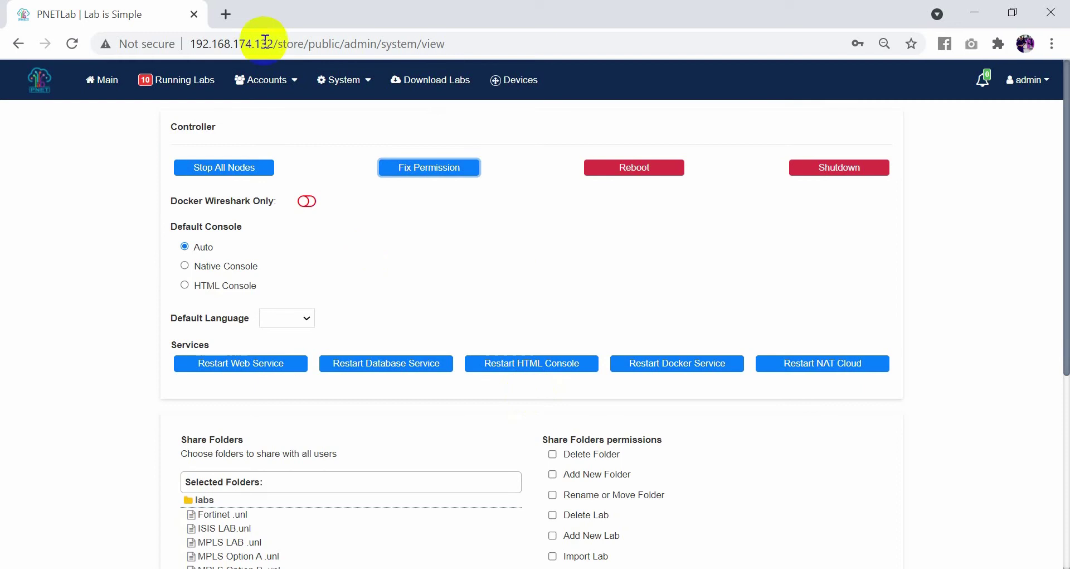
pyautogui.click(99, 95)
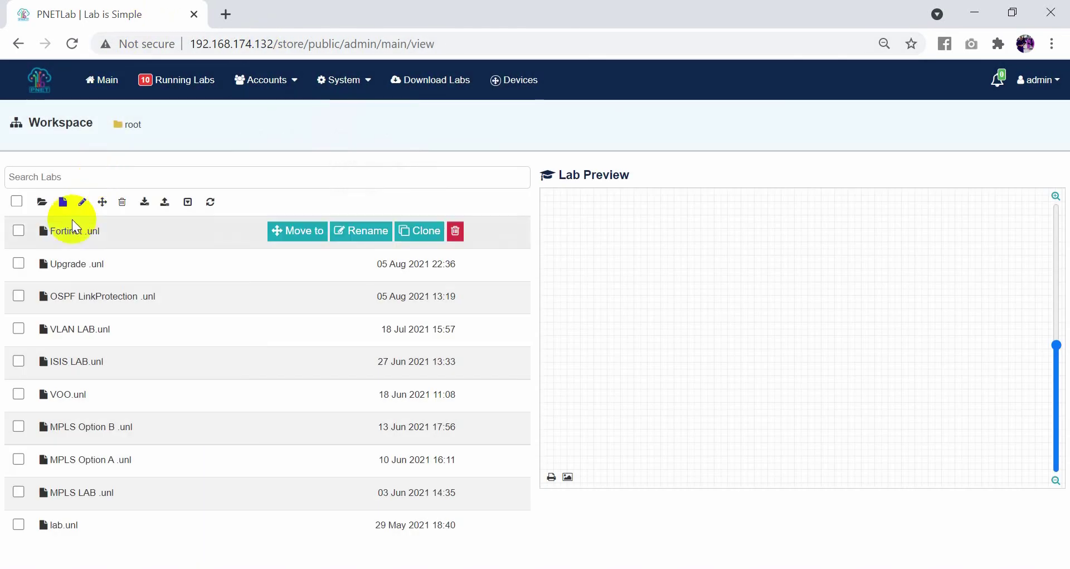
# Open Fortinet.unl and add a node from the fortinet template using the fortinet-FGT-v5-build1484 image.
pyautogui.click(73, 229)
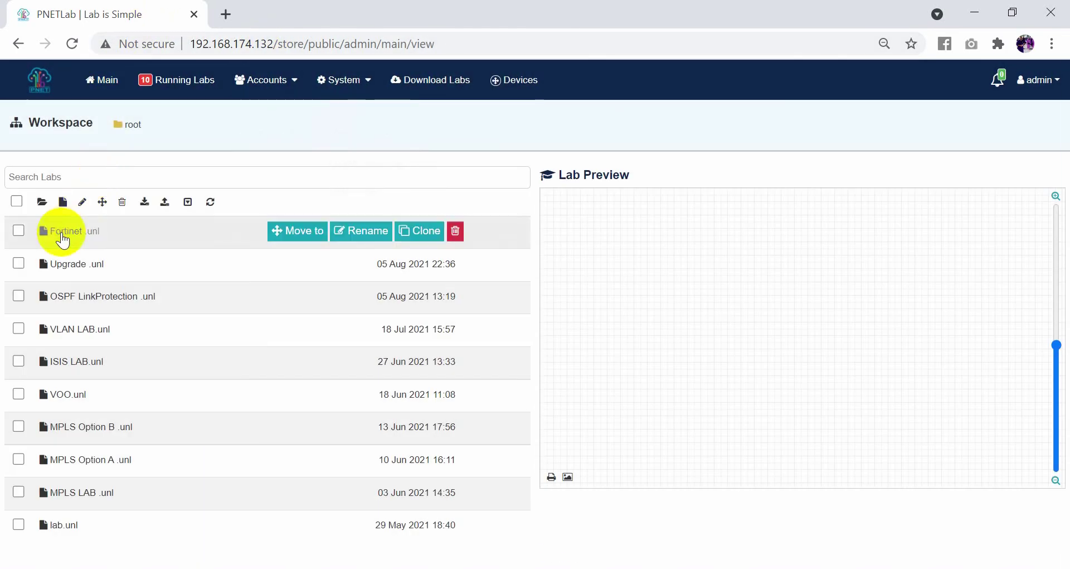
pyautogui.click(563, 501)
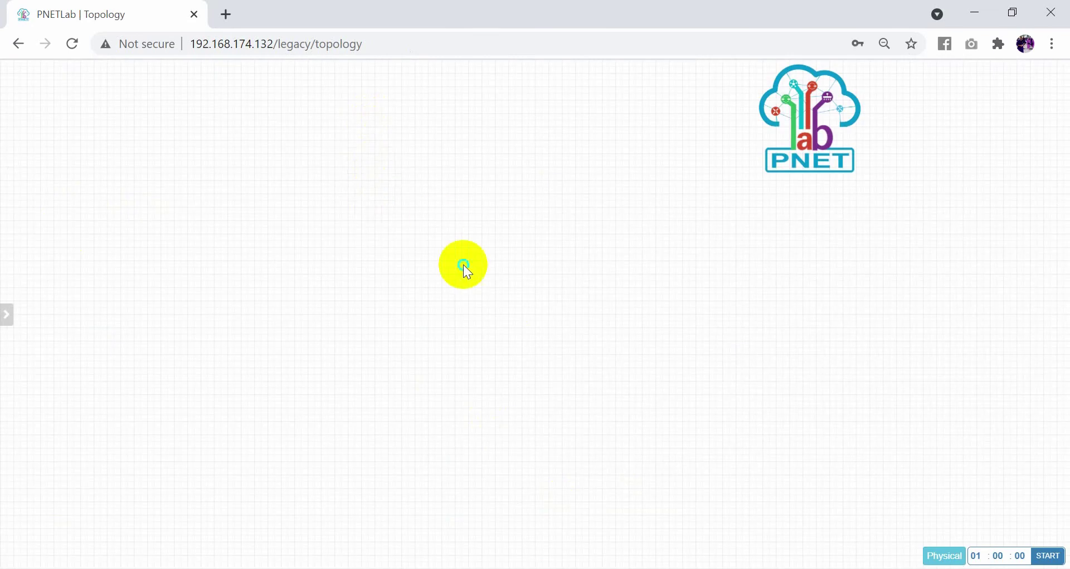
pyautogui.rightClick(463, 267)
pyautogui.click(481, 294)
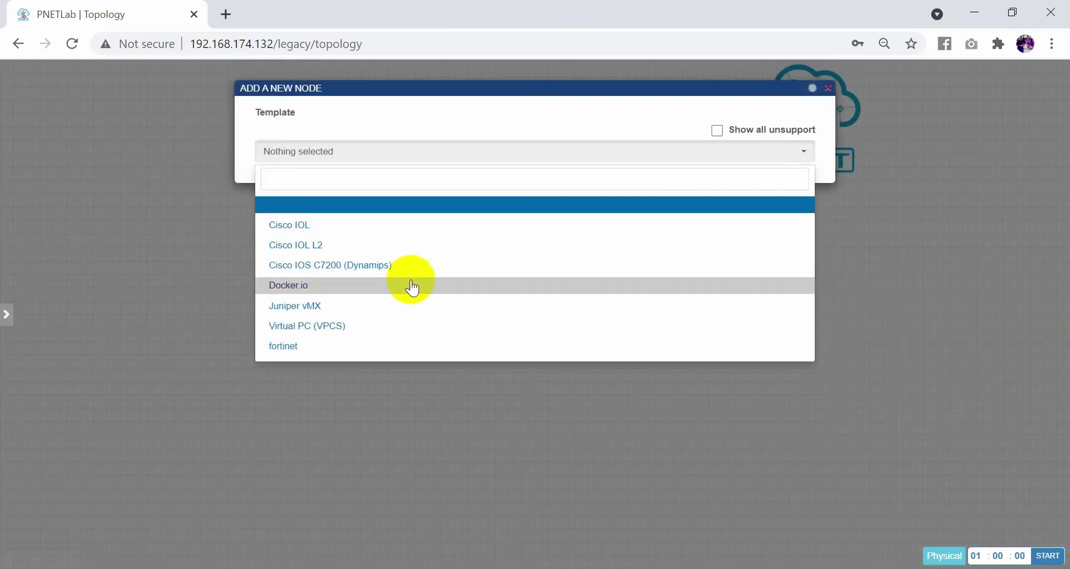
pyautogui.click(308, 349)
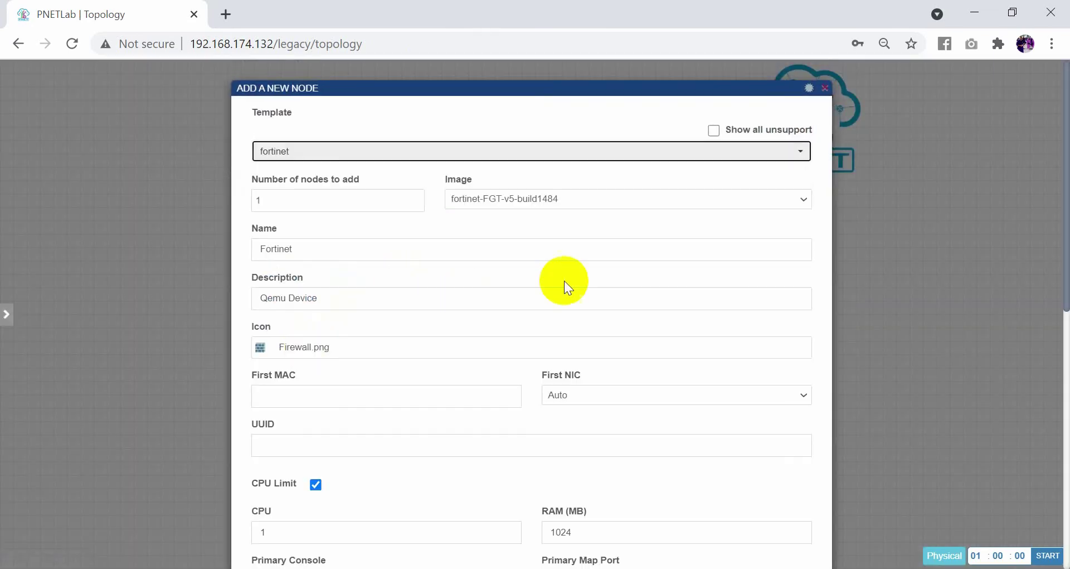
pyautogui.moveTo(1064, 245); pyautogui.dragTo(1048, 399)
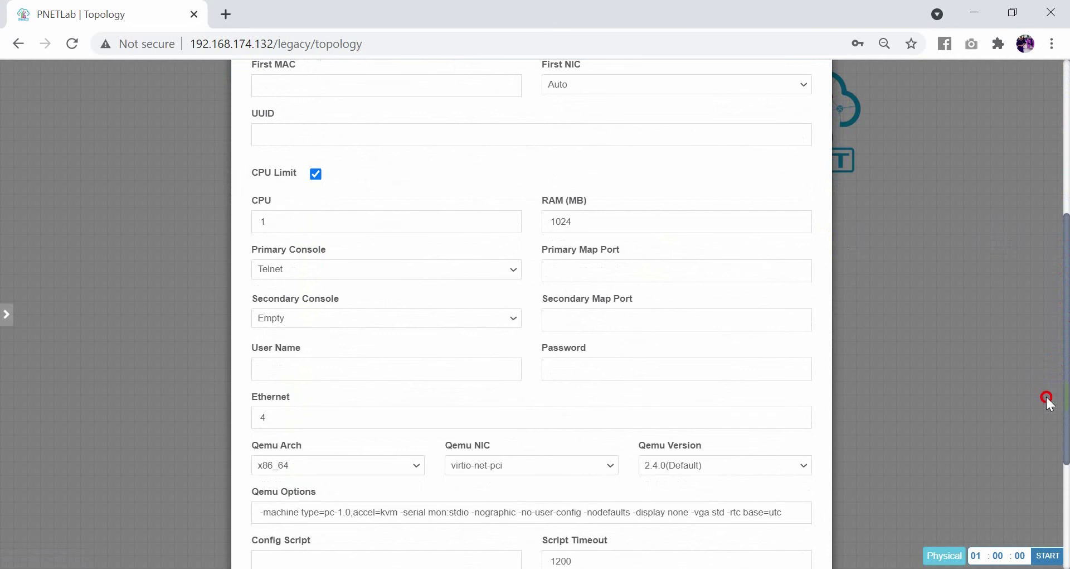
pyautogui.moveTo(1047, 399); pyautogui.dragTo(1033, 474)
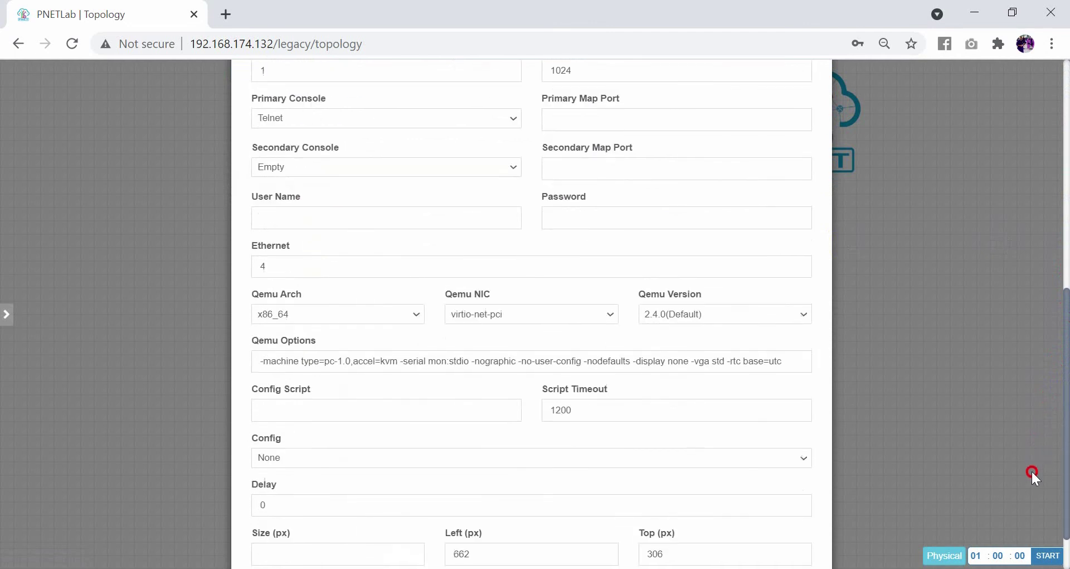
pyautogui.scroll(-1, 1031, 469)
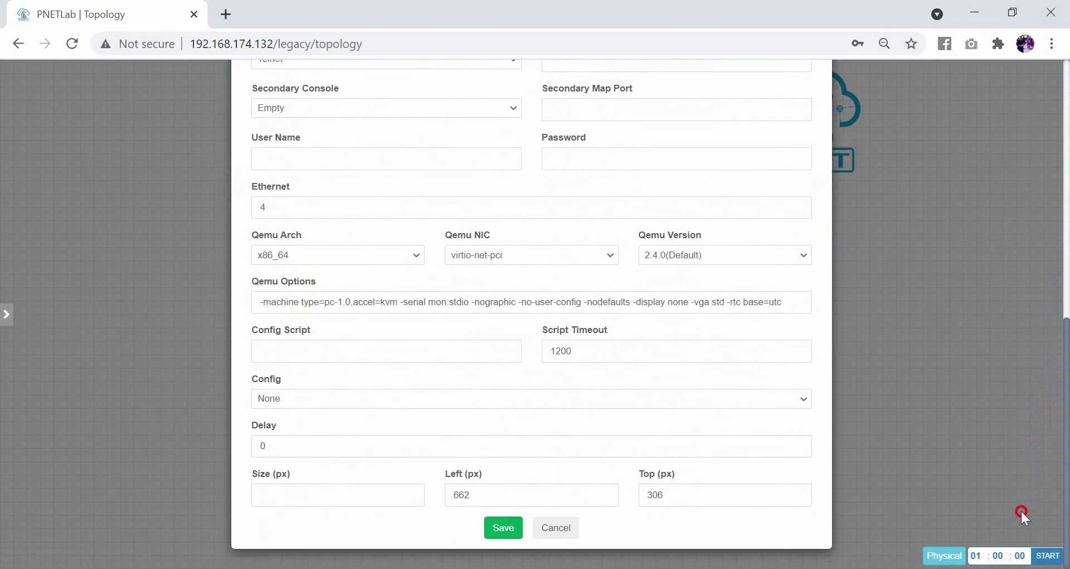
pyautogui.click(496, 528)
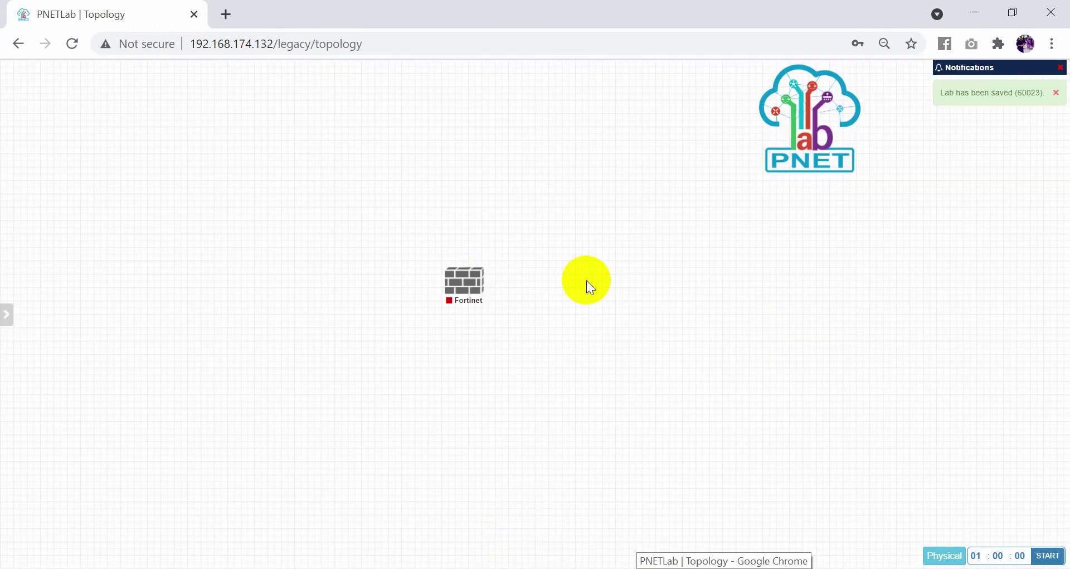
# Add a network named Net of type Management(Cloud0) to the canvas.
pyautogui.rightClick(592, 289)
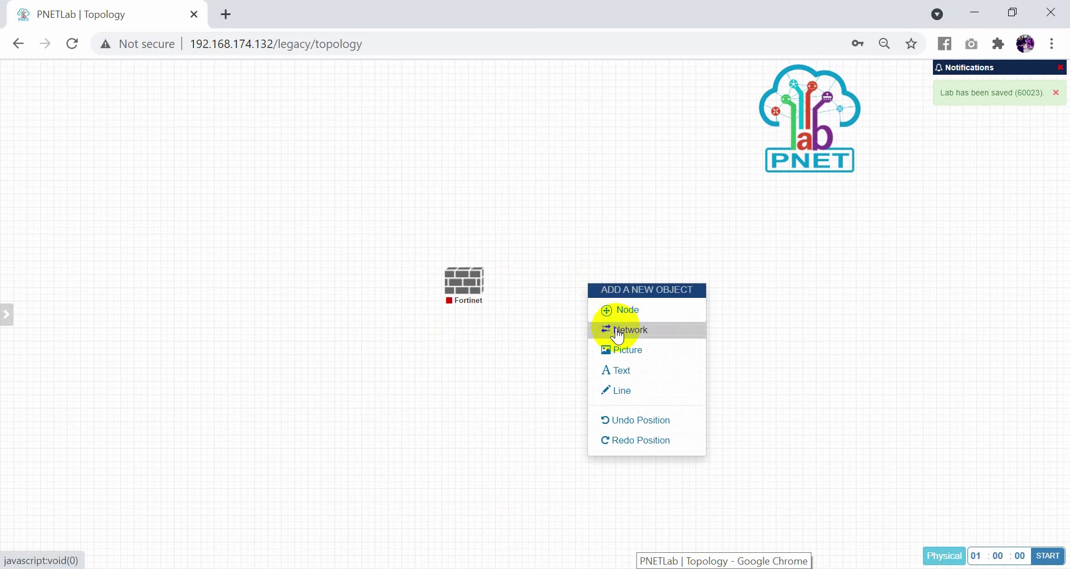
pyautogui.click(618, 329)
pyautogui.click(554, 205)
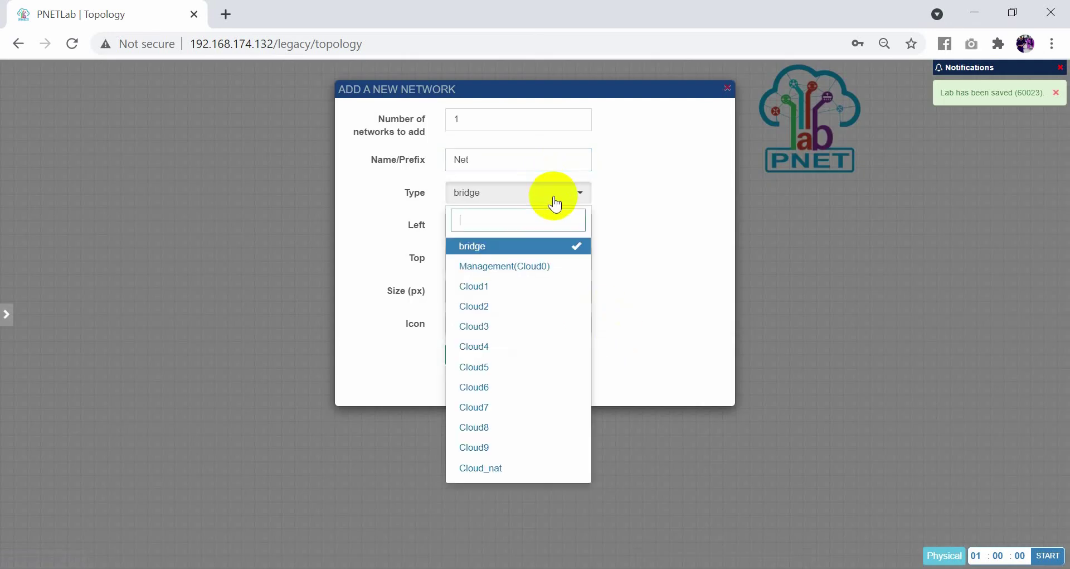
pyautogui.click(509, 267)
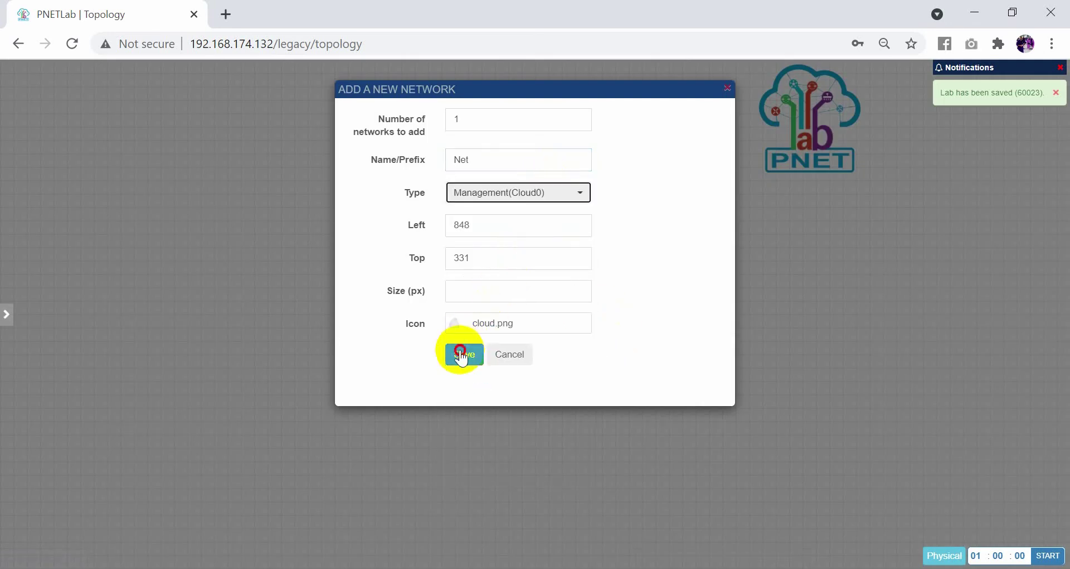
pyautogui.click(462, 353)
# Link Net to the Fortinet node's port1 and start the firewall.
pyautogui.moveTo(615, 305); pyautogui.dragTo(473, 282)
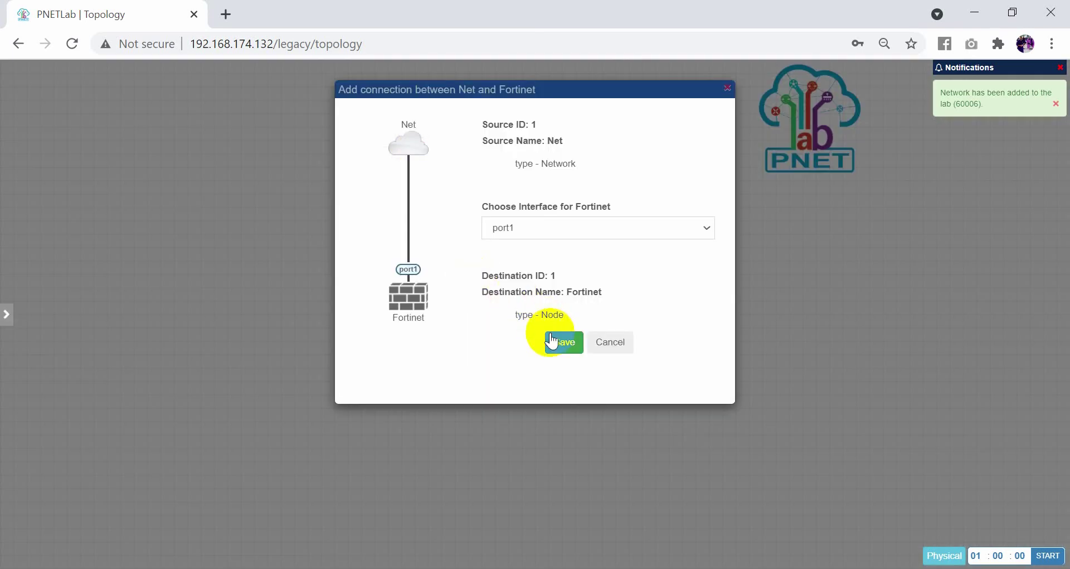
pyautogui.click(562, 341)
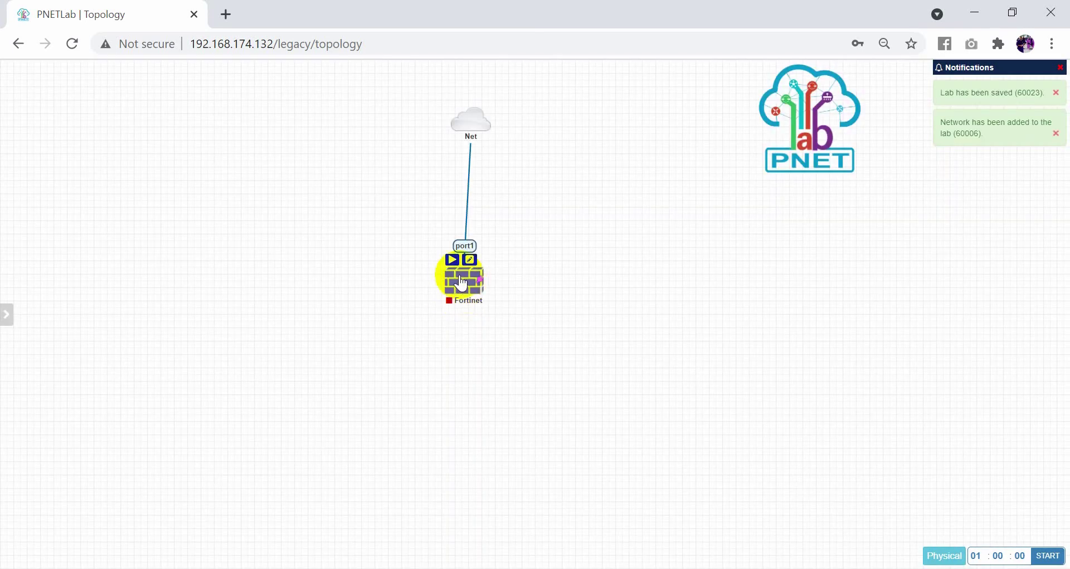
pyautogui.click(454, 260)
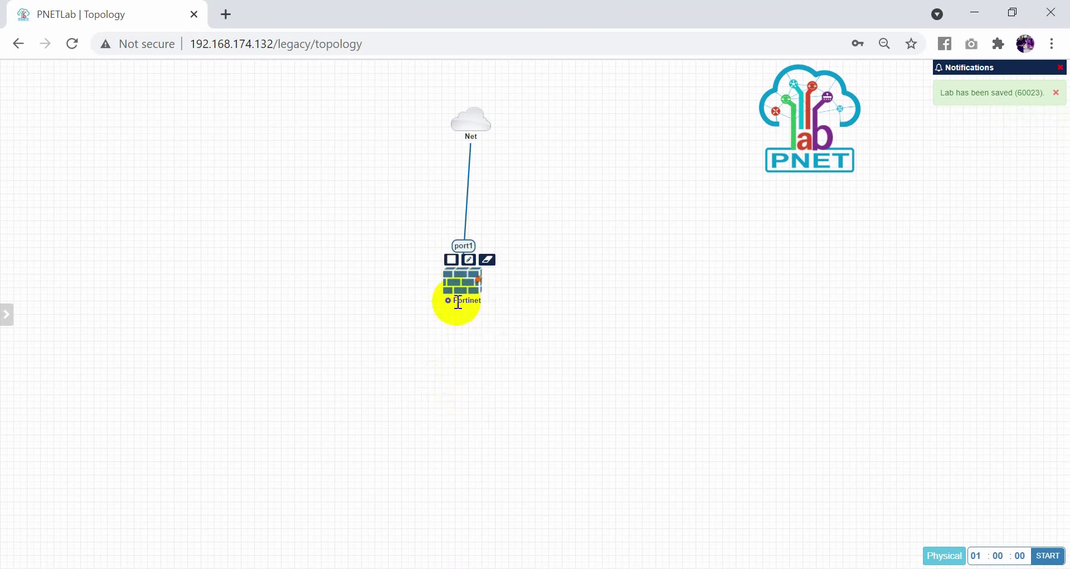
pyautogui.click(458, 277)
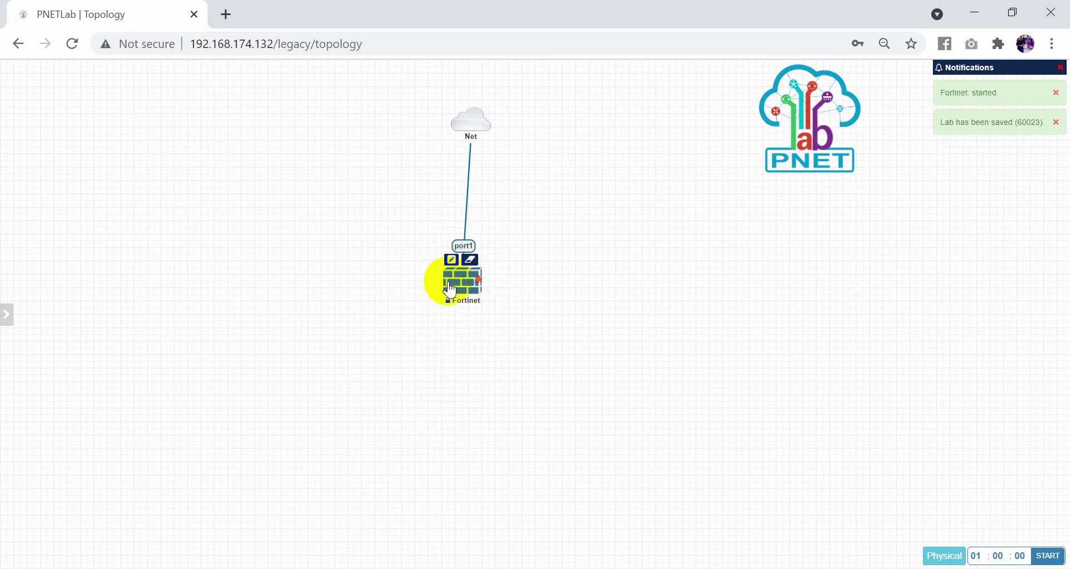
# Open the Fortinet Telnet console and log in as admin with the blank default password.
pyautogui.click(555, 158)
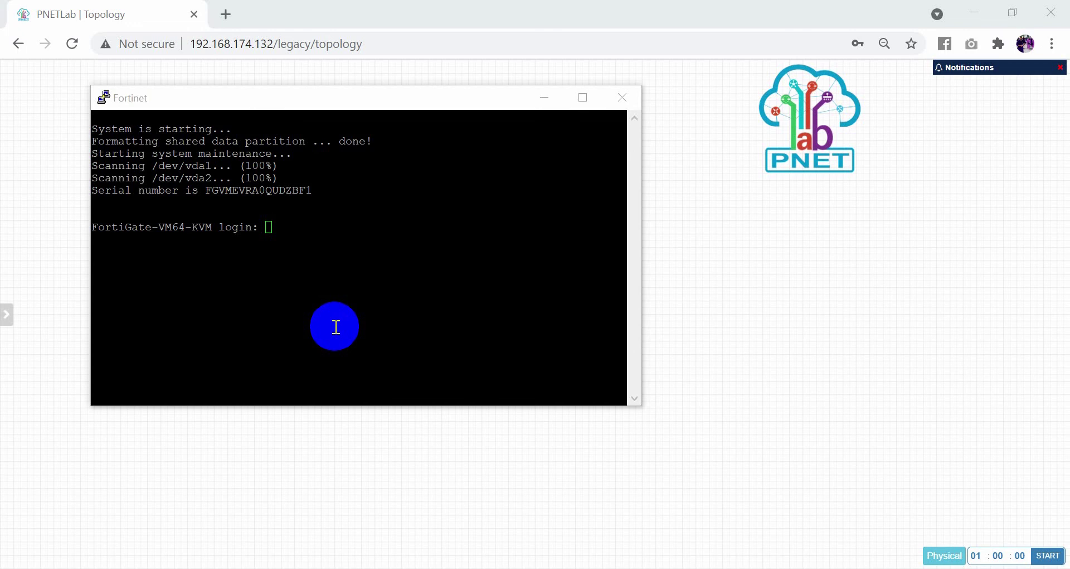
pyautogui.click(337, 254)
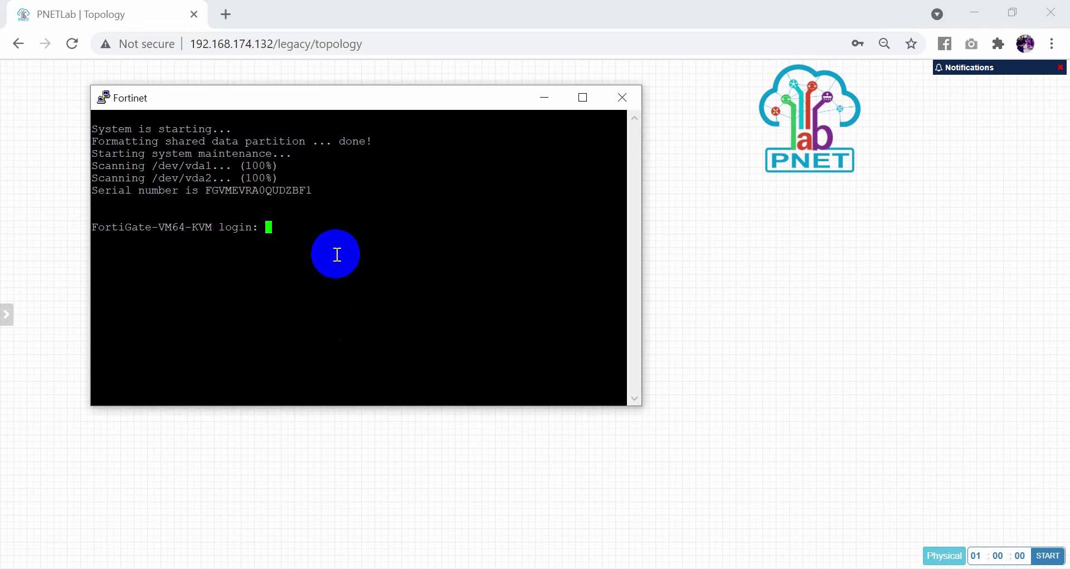
pyautogui.write('admin')
pyautogui.press('Return')
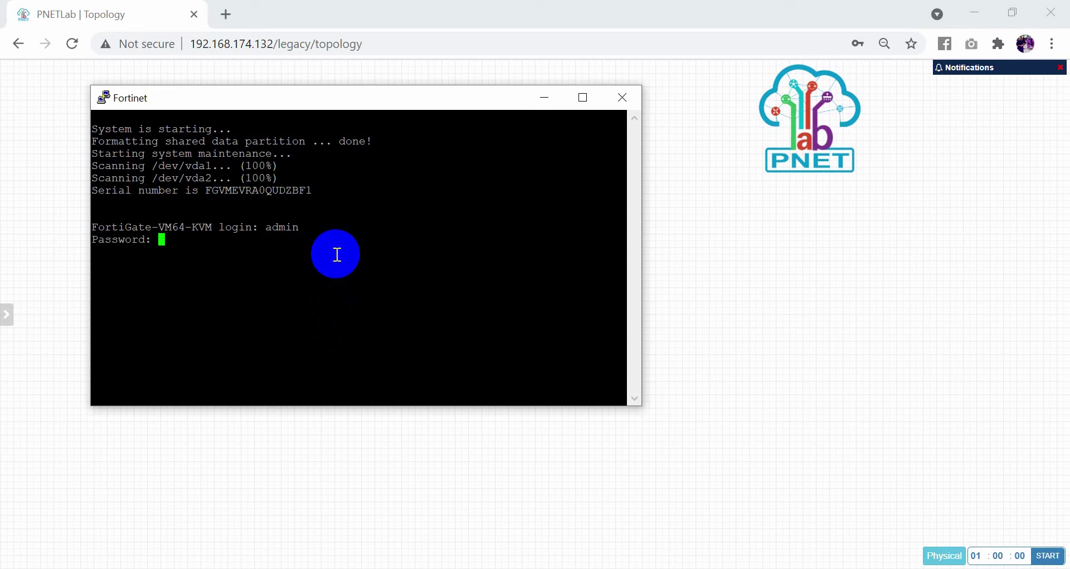
pyautogui.press('Return')
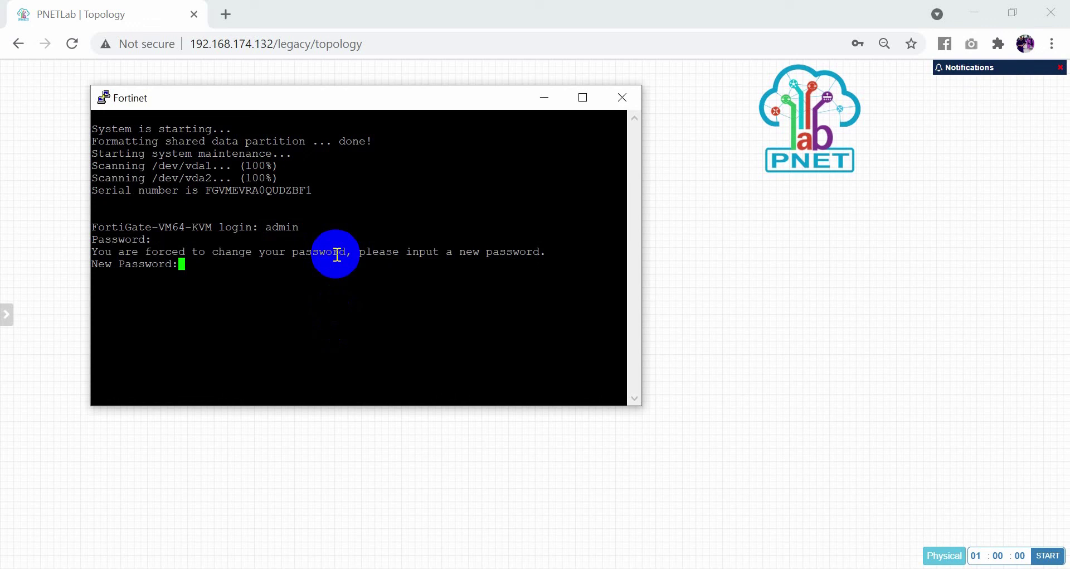
# Set and confirm a new admin password, reaching the FortiGate-VM64-KVM # prompt.
pyautogui.write('**********')
pyautogui.press('Return')
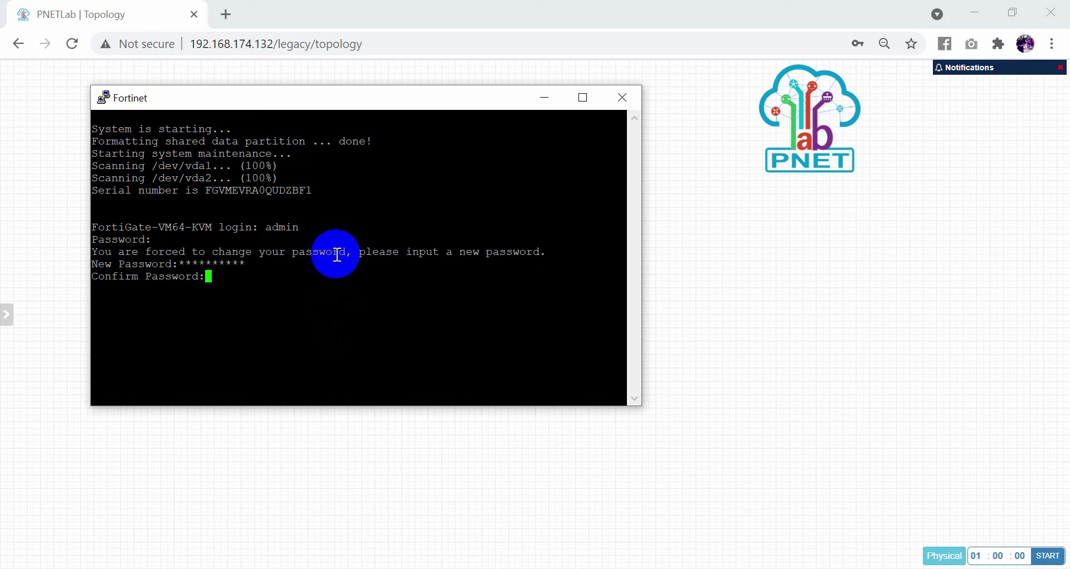
pyautogui.write('**********')
pyautogui.press('Return')
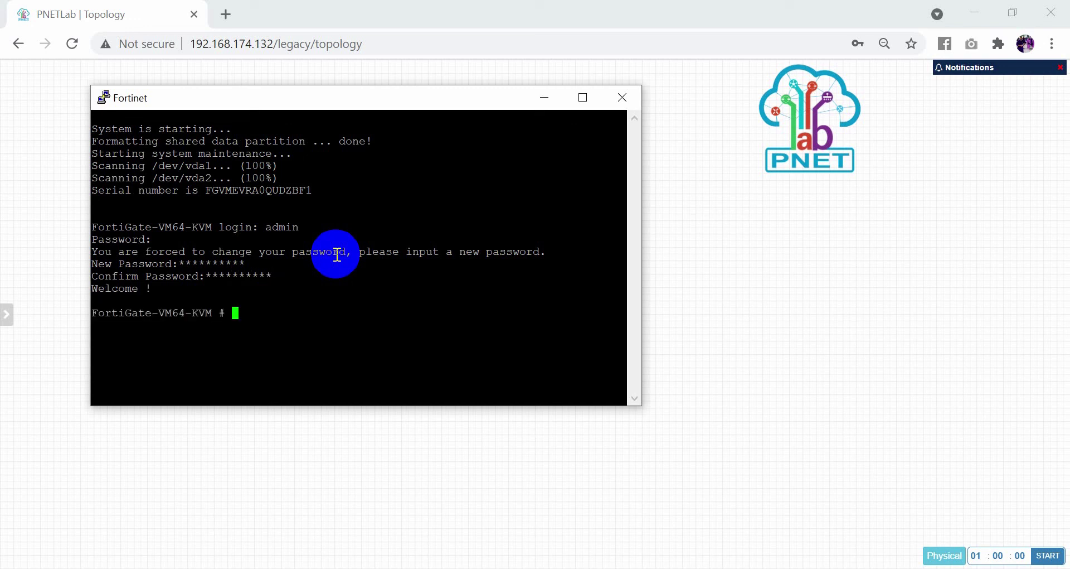
pyautogui.moveTo(95, 288); pyautogui.dragTo(141, 289)
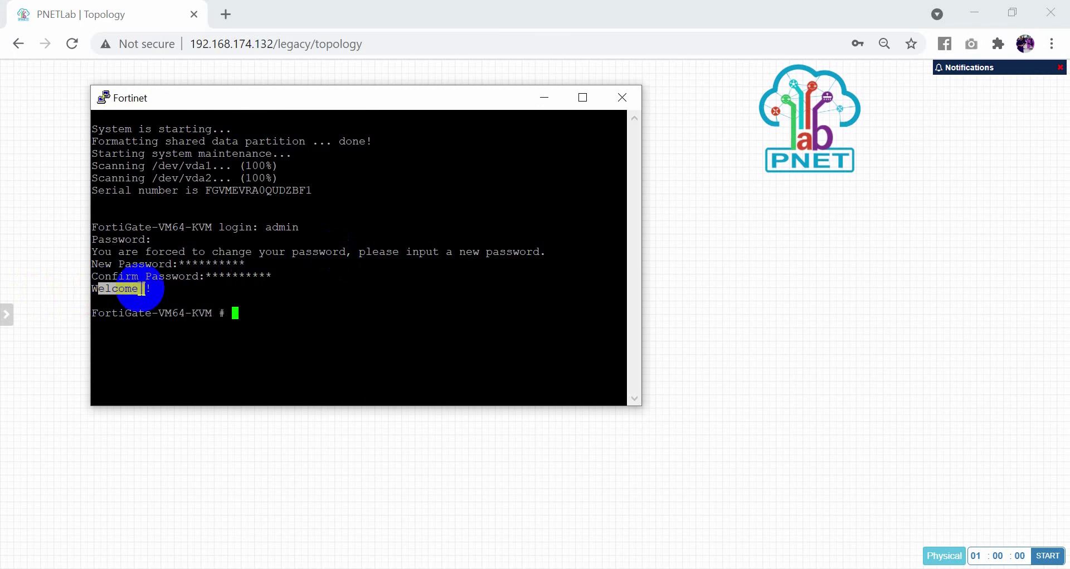
pyautogui.click(247, 304)
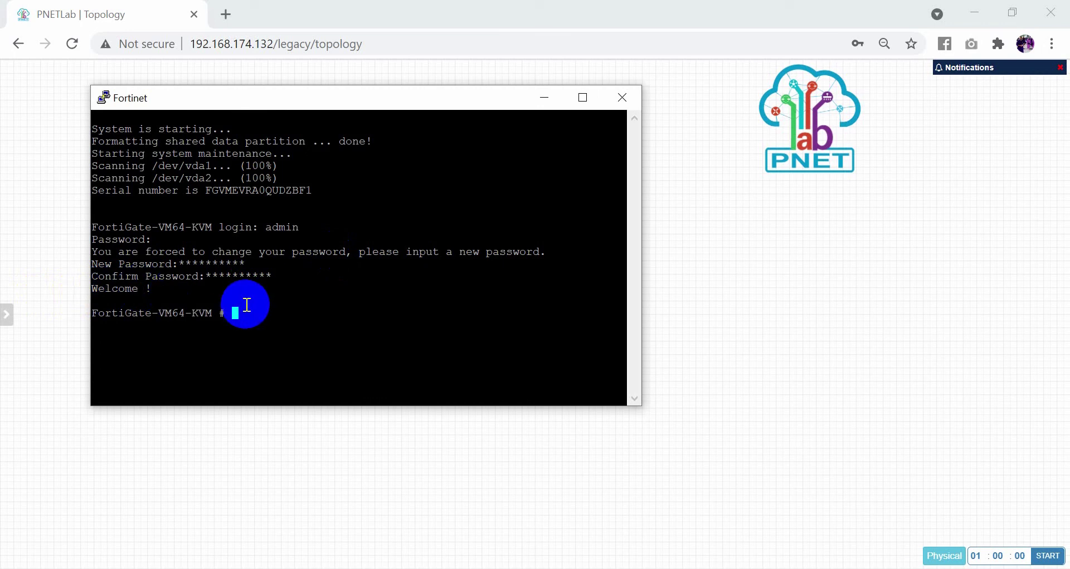
# Run 'show system interface' to list the FortiGate interface configuration.
pyautogui.write('show ys')
pyautogui.press('BackSpace')
pyautogui.press('BackSpace')
pyautogui.write('yss')
pyautogui.press('BackSpace')
pyautogui.press('BackSpace')
pyautogui.write('stem interface')
pyautogui.press('Return')
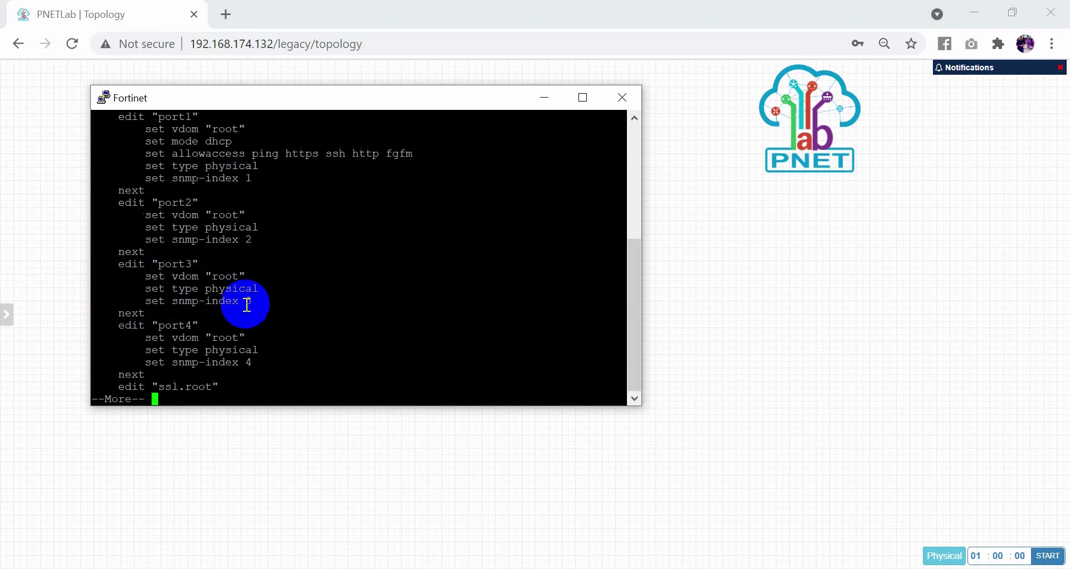
# Page through the interface listing, review the port1 entry, and scroll to the ready prompt.
pyautogui.click(107, 100)
pyautogui.moveTo(109, 119); pyautogui.dragTo(351, 318)
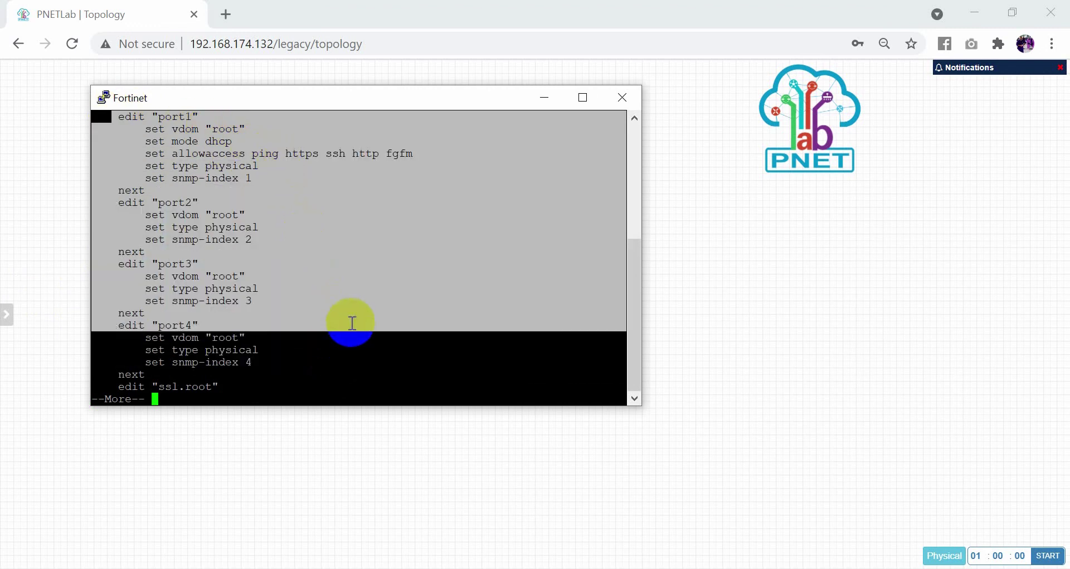
pyautogui.press('space')
pyautogui.moveTo(638, 360); pyautogui.dragTo(645, 305)
pyautogui.click(383, 246)
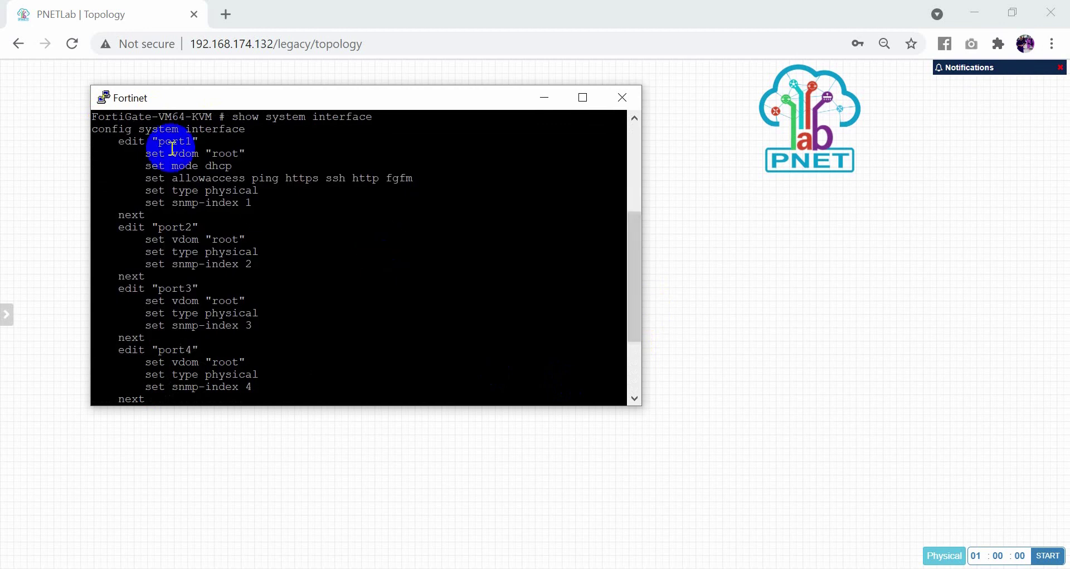
pyautogui.moveTo(153, 143); pyautogui.dragTo(429, 369)
pyautogui.moveTo(642, 279); pyautogui.dragTo(640, 329)
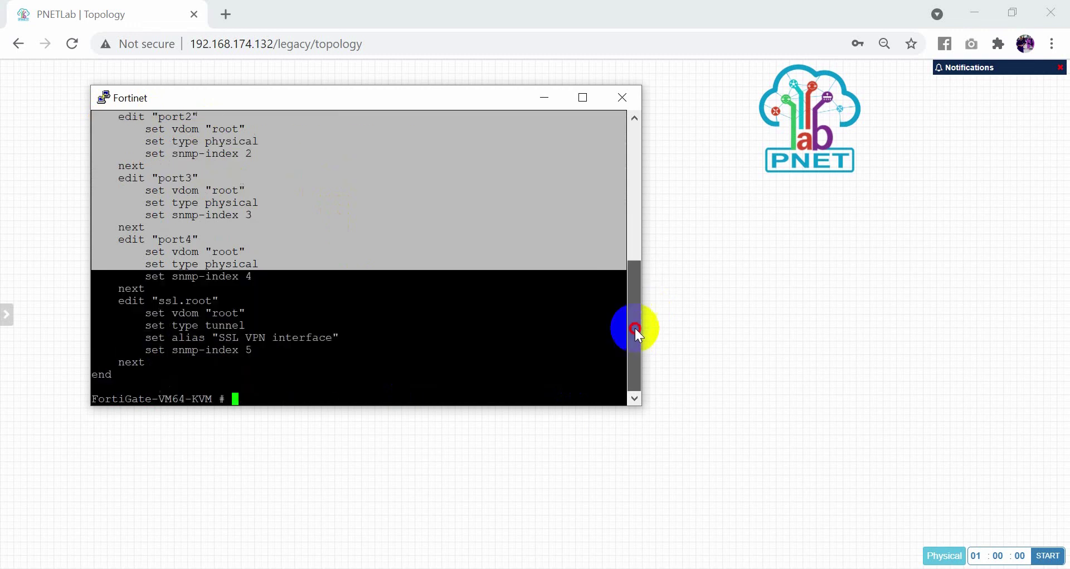
pyautogui.click(318, 377)
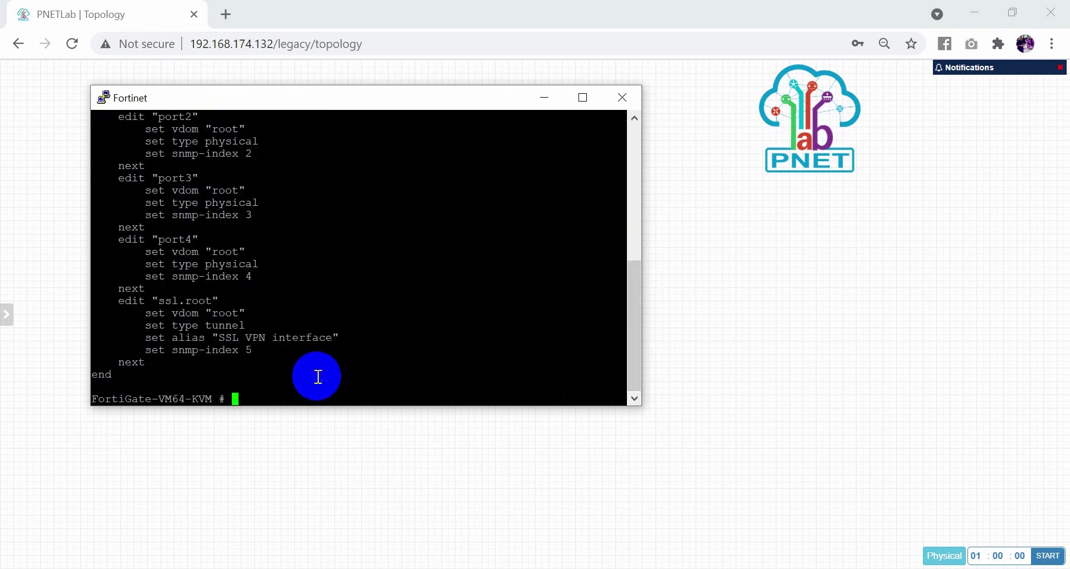
# Enter 'config system interface' and start editing port1.
pyautogui.write('edit sys')
pyautogui.press('Tab')
pyautogui.press('BackSpace')
pyautogui.press('BackSpace')
pyautogui.press('BackSpace')
pyautogui.press('BackSpace')
pyautogui.press('BackSpace')
pyautogui.press('BackSpace')
pyautogui.press('BackSpace')
pyautogui.press('BackSpace')
pyautogui.write('config ')
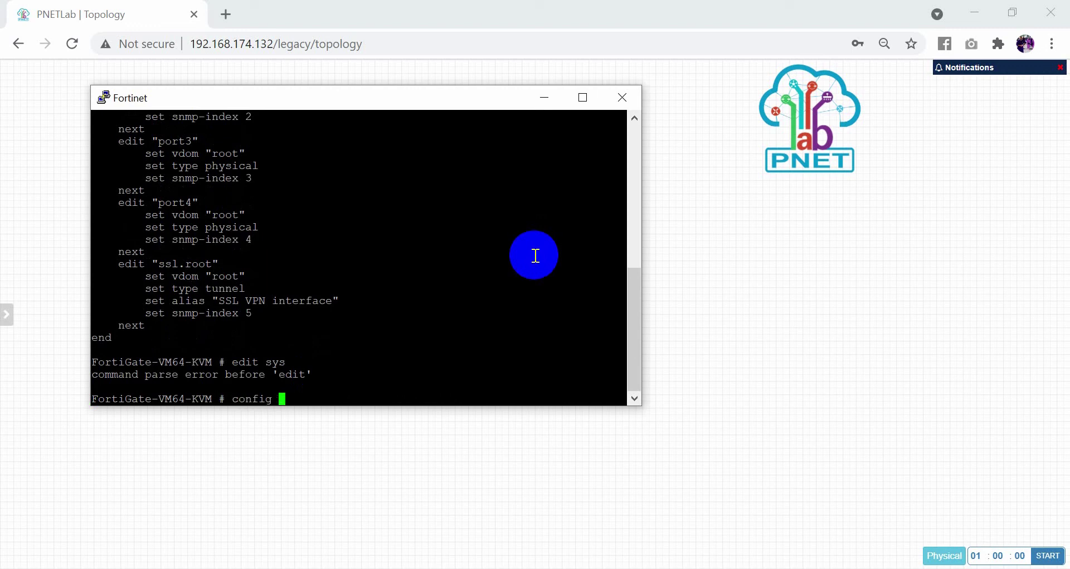
pyautogui.write('system interface')
pyautogui.press('Return')
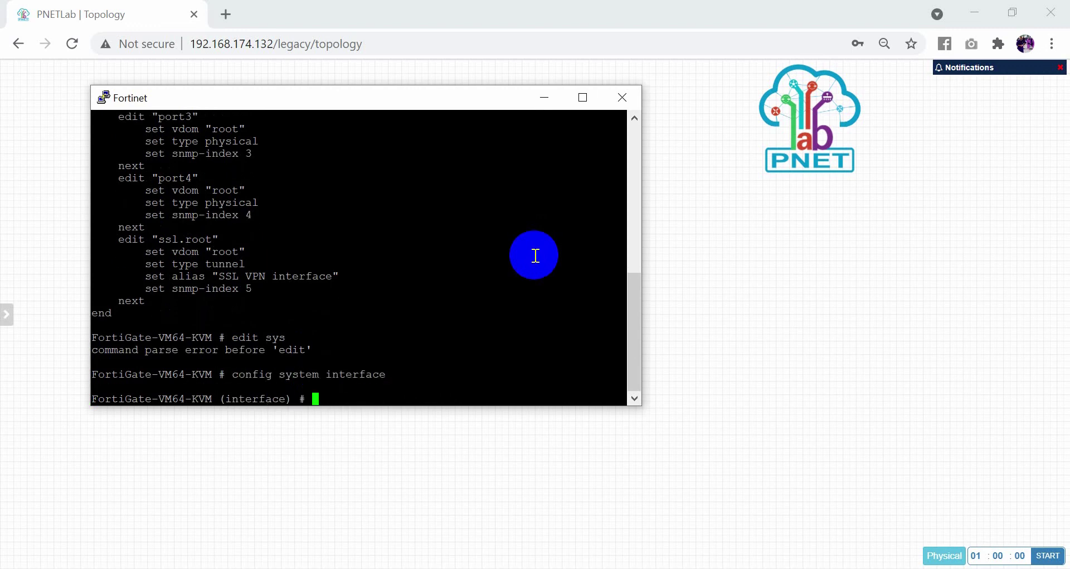
pyautogui.write('edit port11')
pyautogui.press('Return')
# Check the available set options and set port1's mode to static.
pyautogui.write('set mode')
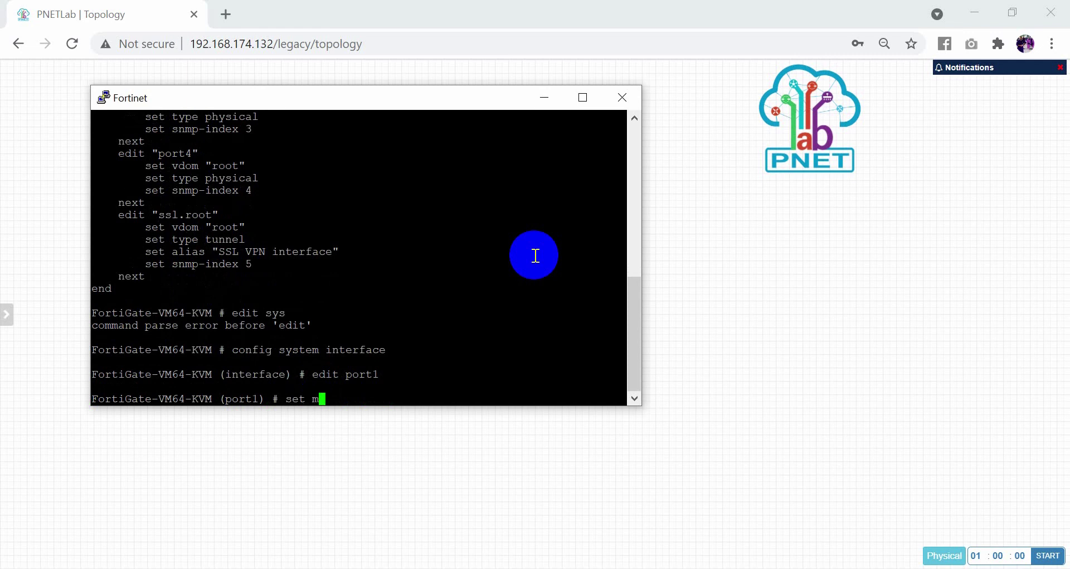
pyautogui.press('BackSpace')
pyautogui.press('BackSpace')
pyautogui.press('BackSpace')
pyautogui.press('BackSpace')
pyautogui.write('?')
pyautogui.press('space')
pyautogui.press('space')
pyautogui.press('space')
pyautogui.press('BackSpace')
pyautogui.press('BackSpace')
pyautogui.write('mode')
pyautogui.press('Home')
pyautogui.write('?')
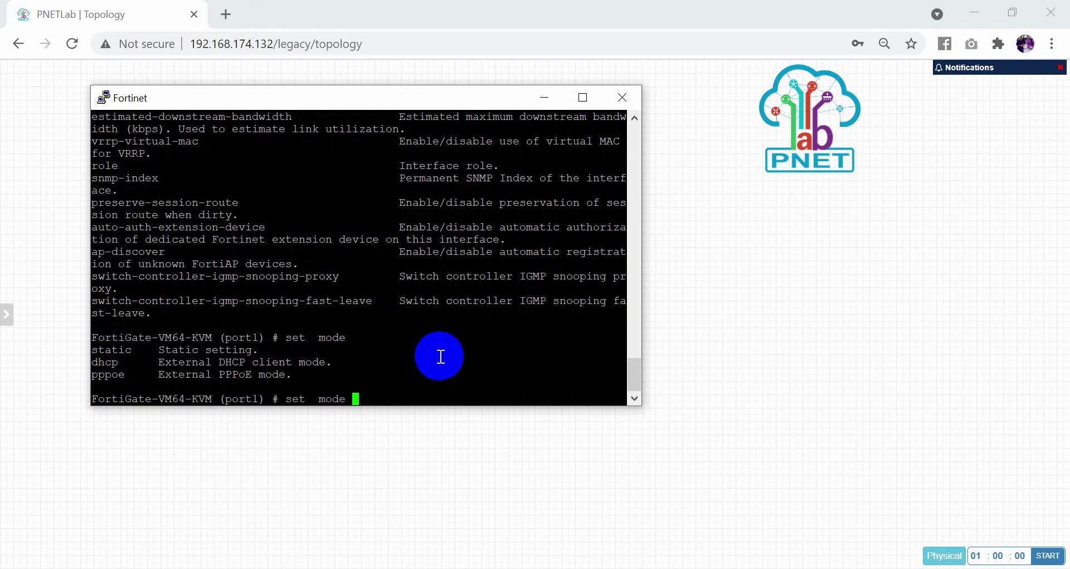
pyautogui.write('static')
pyautogui.press('Return')
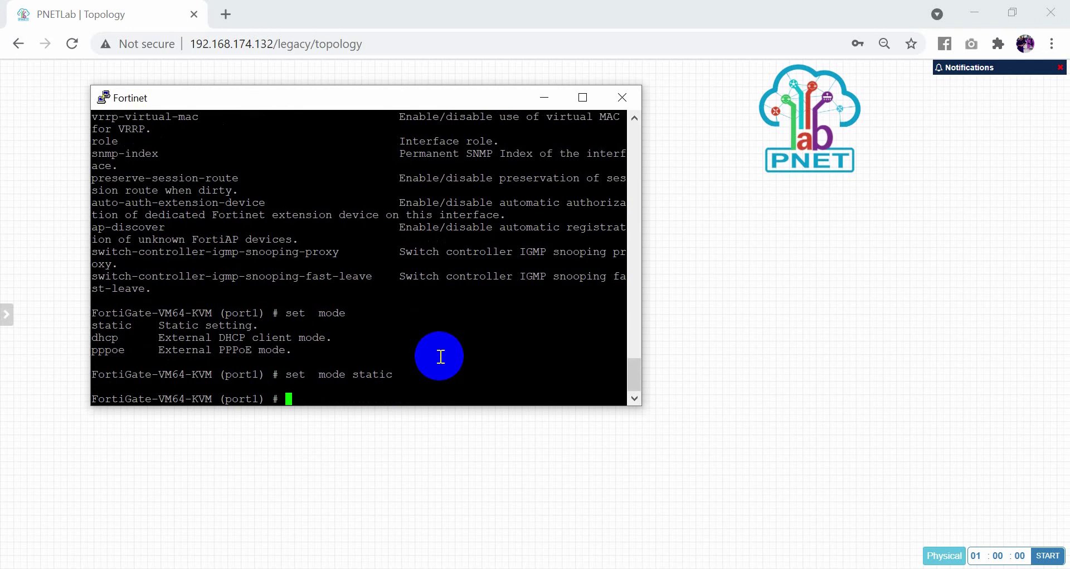
# Show the syntax help for 'set ip' to see the required address and mask format.
pyautogui.write('set ip')
pyautogui.press('Tab')
pyautogui.press('BackSpace')
pyautogui.press('BackSpace')
pyautogui.press('BackSpace')
pyautogui.press('BackSpace')
pyautogui.press('BackSpace')
pyautogui.press('BackSpace')
pyautogui.press('BackSpace')
pyautogui.press('BackSpace')
pyautogui.press('BackSpace')
pyautogui.press('BackSpace')
pyautogui.press('BackSpace')
pyautogui.press('BackSpace')
pyautogui.press('BackSpace')
pyautogui.press('BackSpace')
pyautogui.press('BackSpace')
pyautogui.press('BackSpace')
pyautogui.click(355, 383)
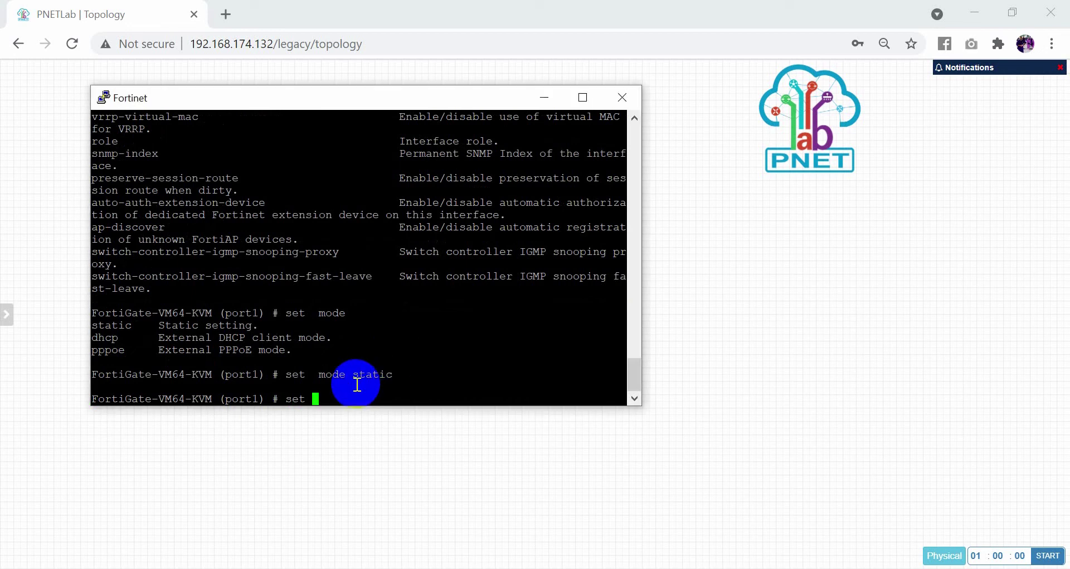
pyautogui.write('ip ?')
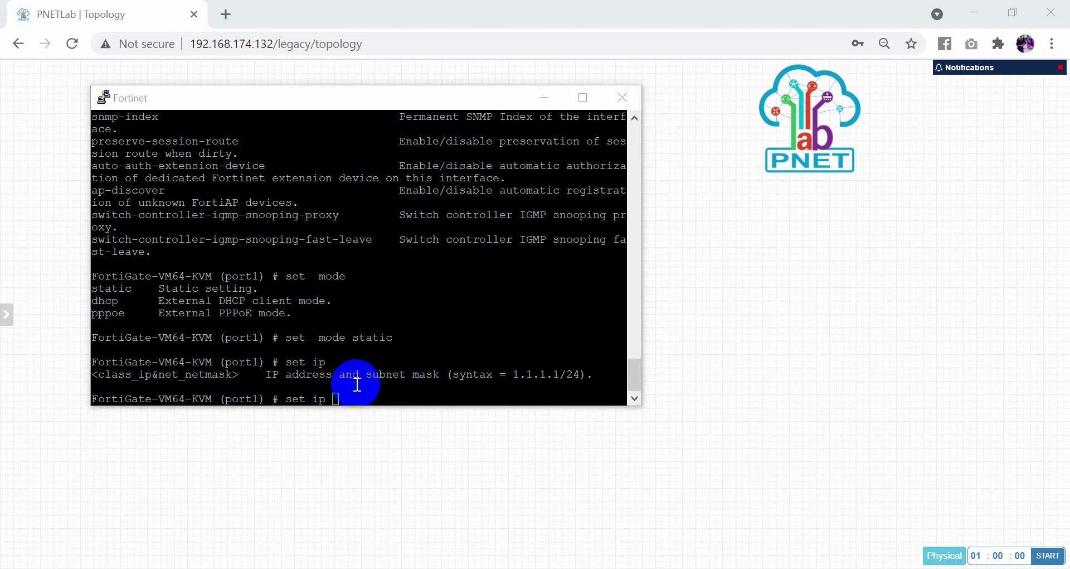
pyautogui.hotkey('alt', 'Tab')
pyautogui.hotkey('alt', 'Tab')
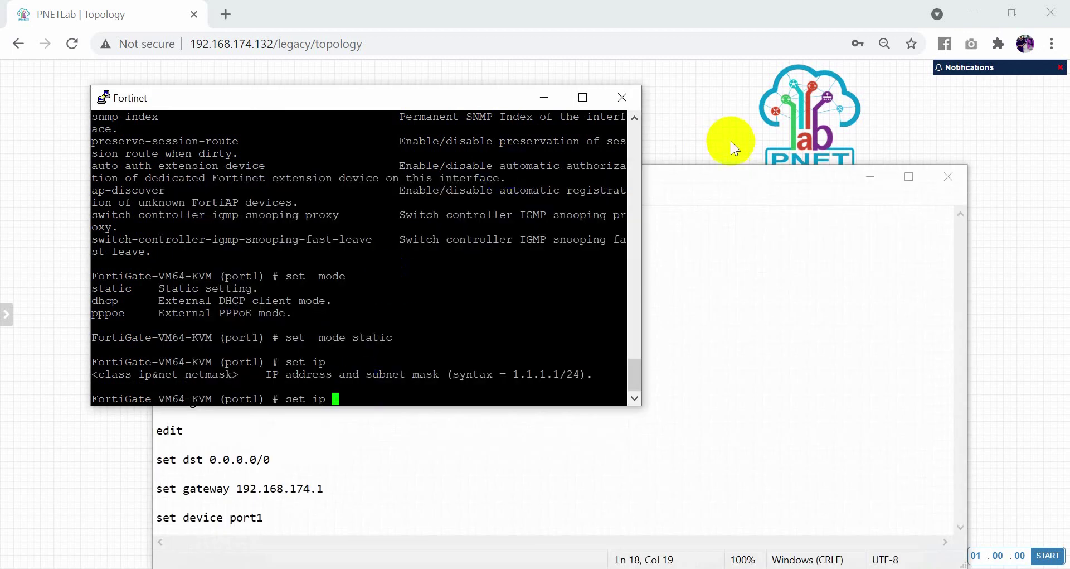
# Minimize Notepad and the Fortinet console, then bring up the Windows network quick panel.
pyautogui.click(871, 177)
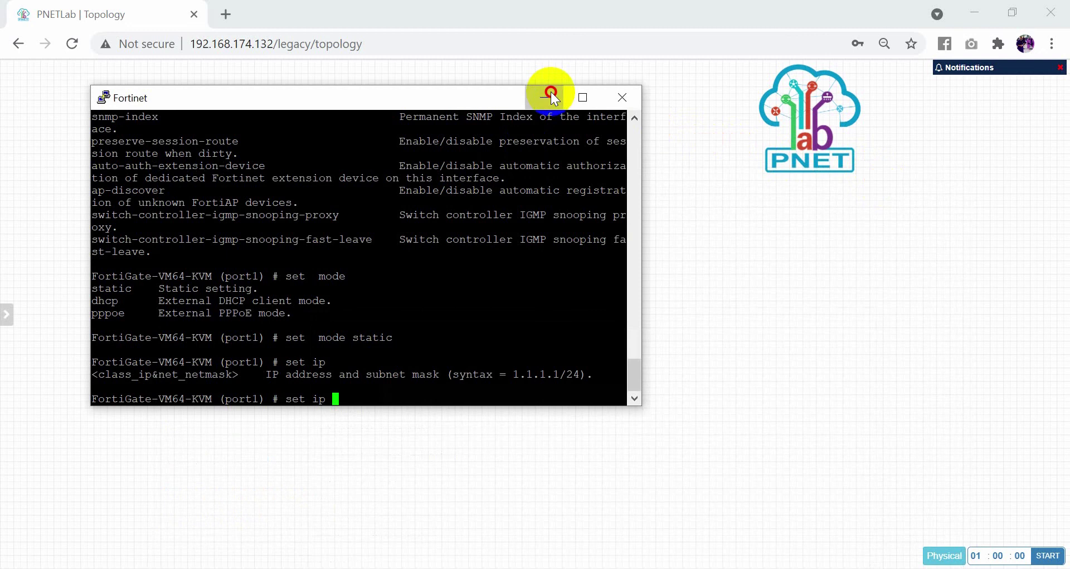
pyautogui.click(548, 94)
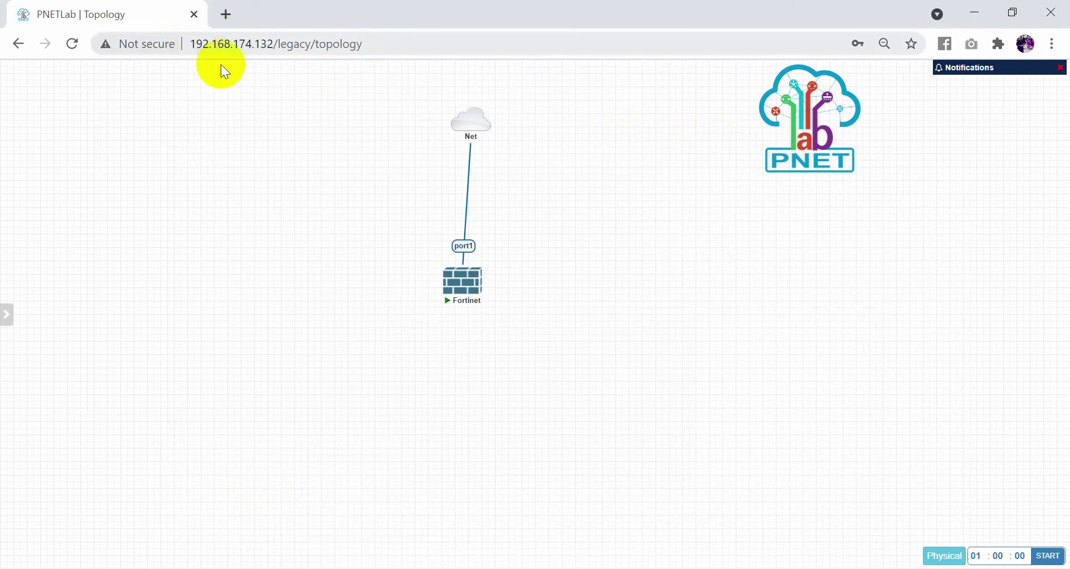
pyautogui.click(836, 566)
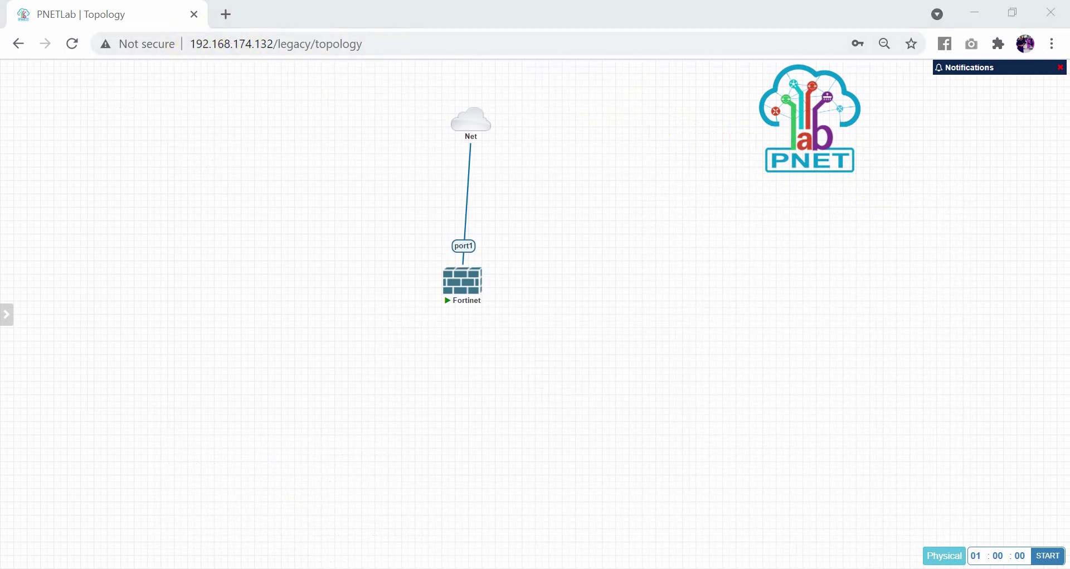
# Open the VMnet8 adapter details and confirm its IPv4 address is 192.168.174.1.
pyautogui.rightClick(798, 530)
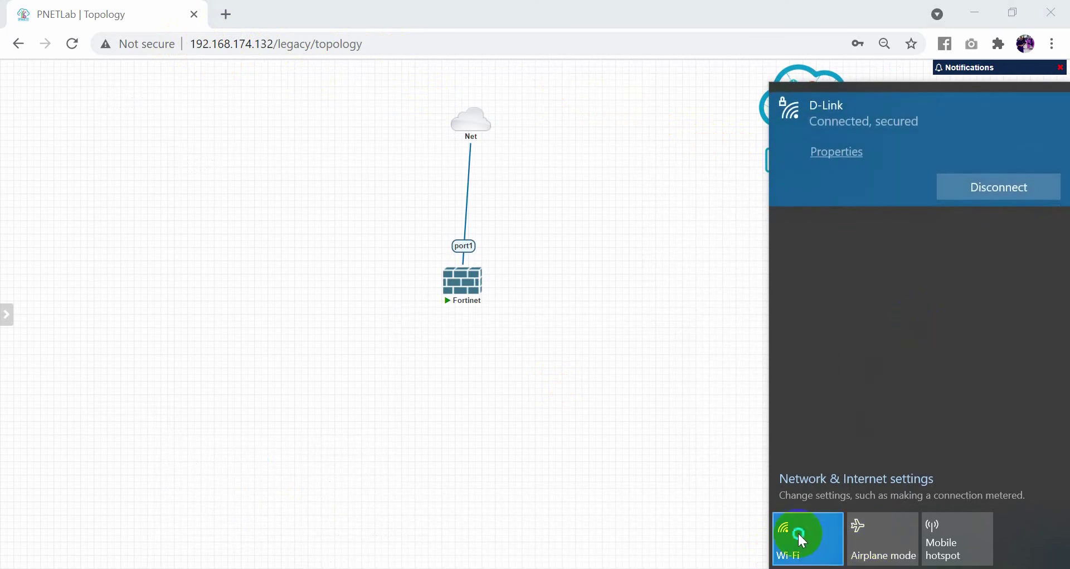
pyautogui.click(835, 551)
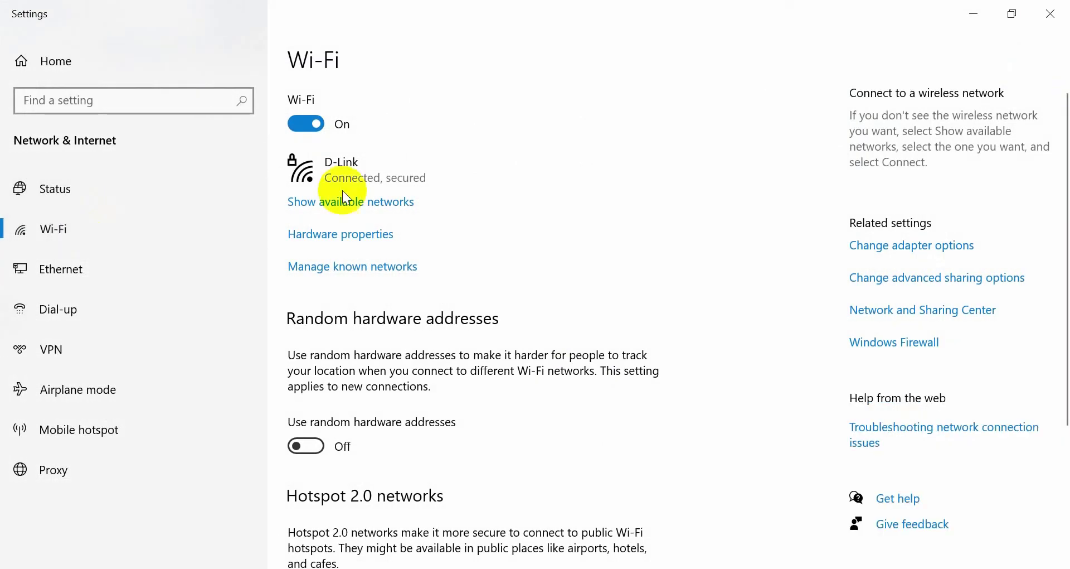
pyautogui.click(921, 250)
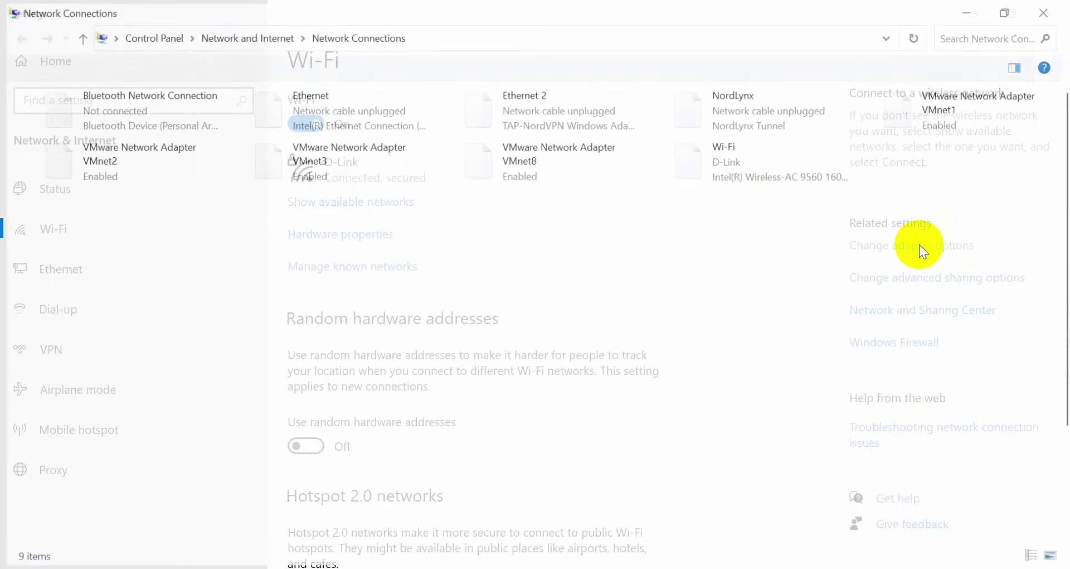
pyautogui.doubleClick(522, 167)
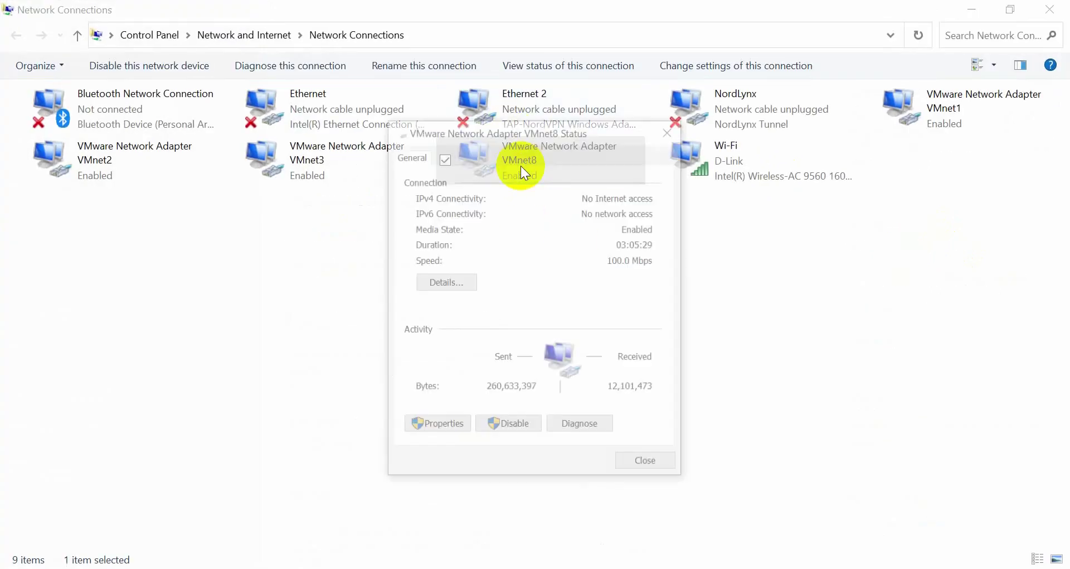
pyautogui.click(468, 279)
pyautogui.click(522, 266)
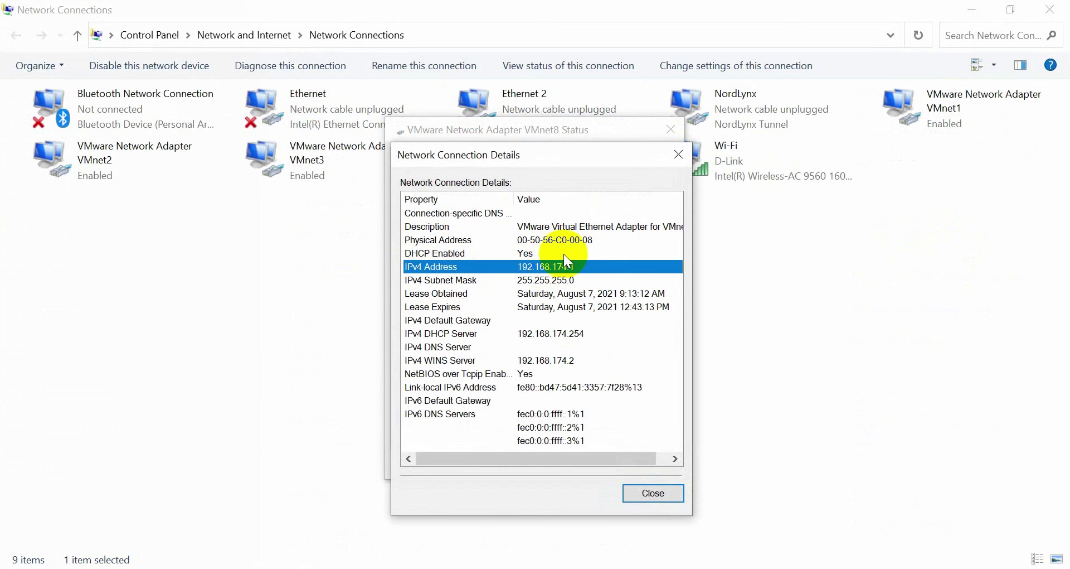
# Close the details and Network Connections windows and return to the PNETLab topology.
pyautogui.click(678, 155)
pyautogui.click(672, 128)
pyautogui.click(1050, 10)
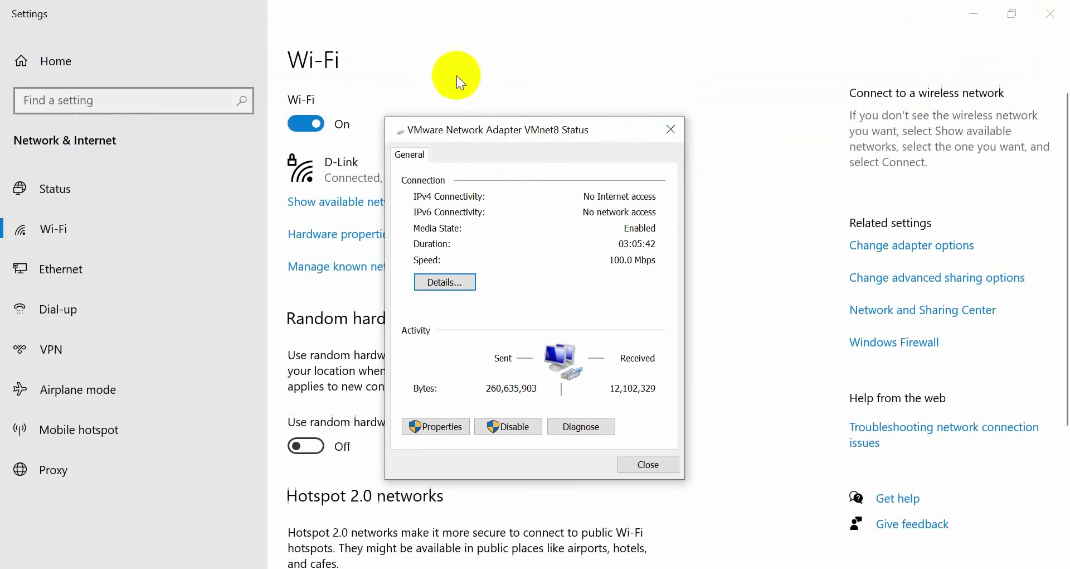
pyautogui.hotkey('alt', 'Tab')
pyautogui.hotkey('alt', 'Tab')
pyautogui.hotkey('alt', 'Tab')
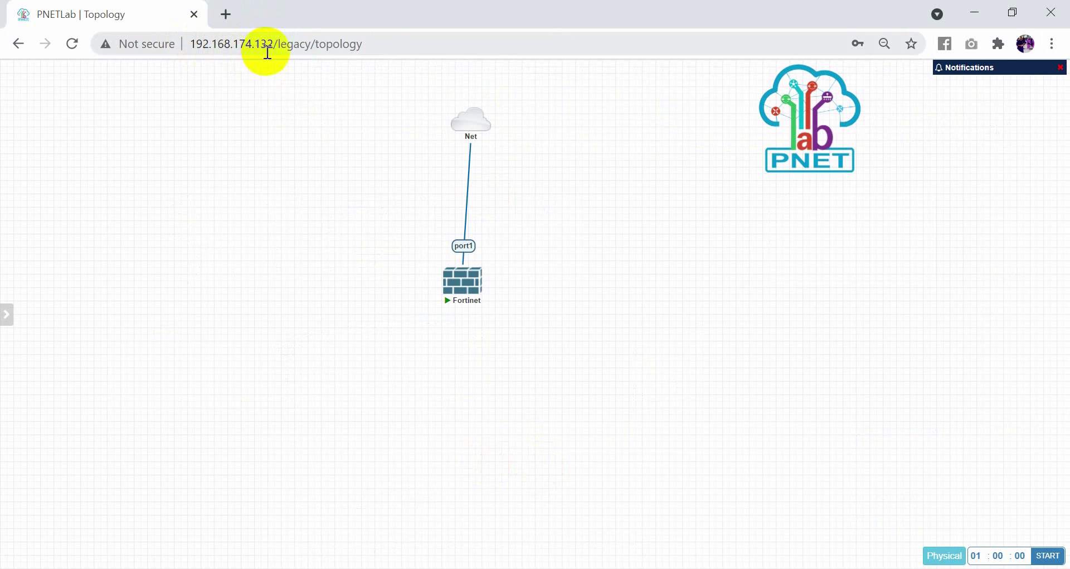
# Assign port1 the IP 192.168.174.135/24 and end the interface configuration.
pyautogui.click(463, 280)
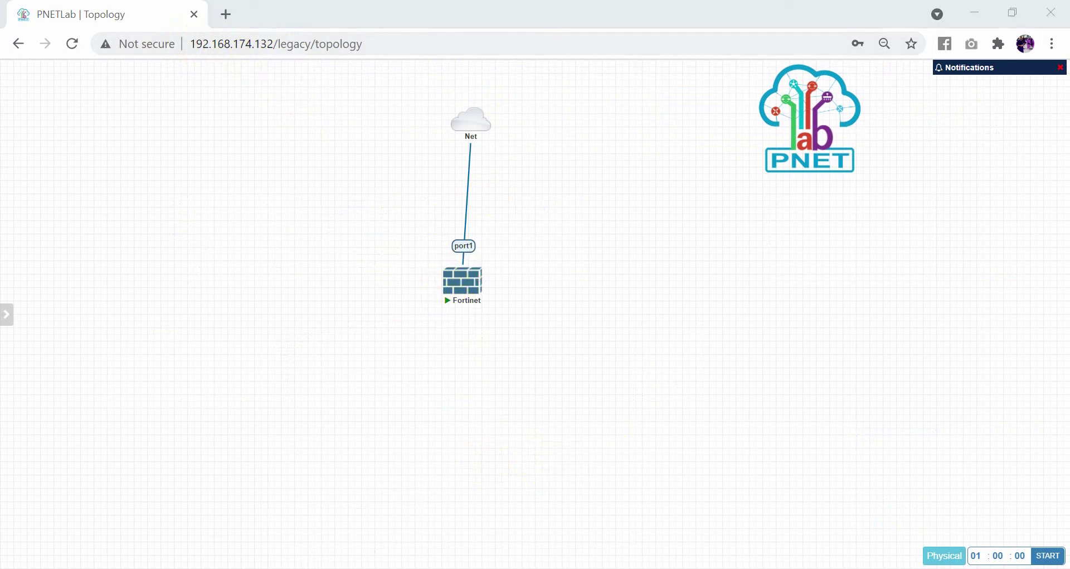
pyautogui.write('19')
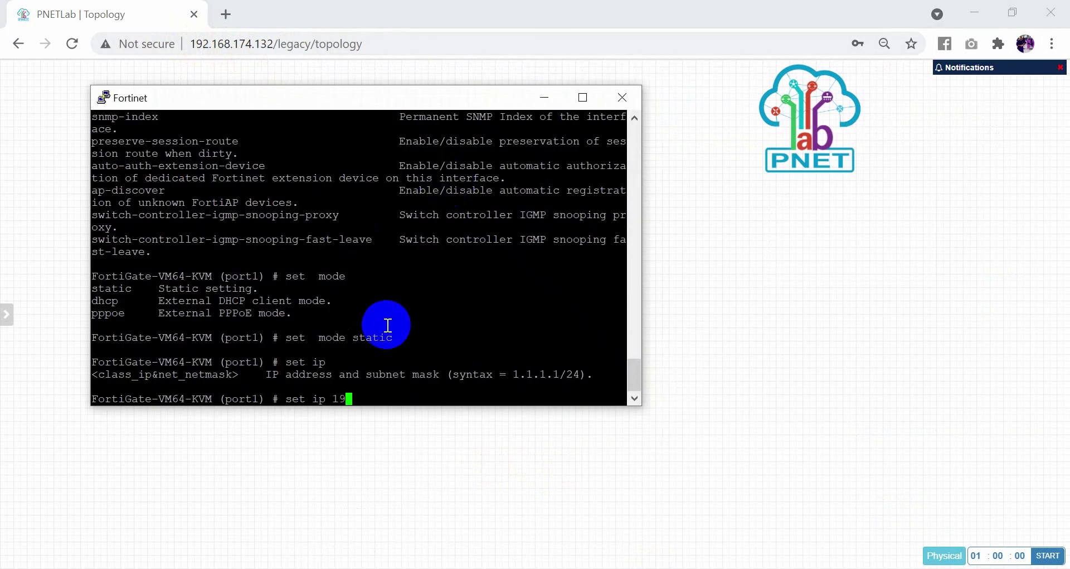
pyautogui.write('2.168.174.135/2')
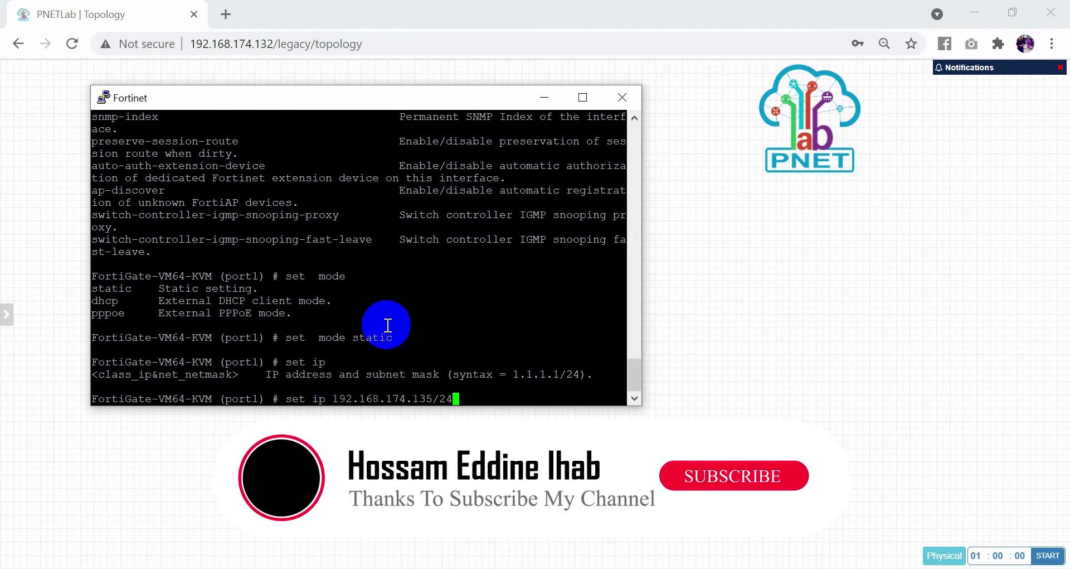
pyautogui.write('4')
pyautogui.press('Return')
pyautogui.write('end')
pyautogui.press('Return')
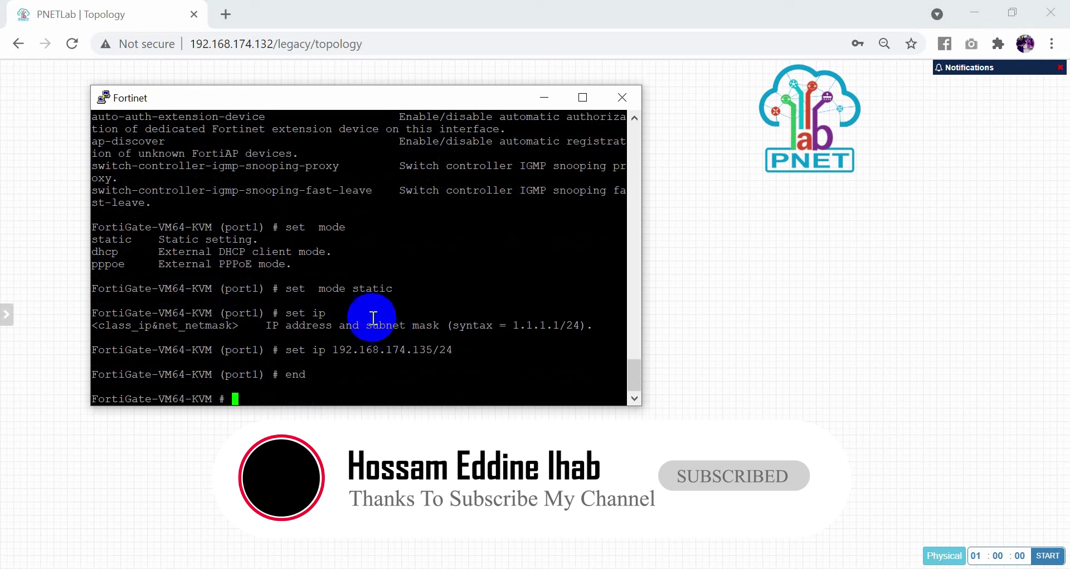
pyautogui.moveTo(474, 354); pyautogui.dragTo(250, 393)
pyautogui.click(253, 392)
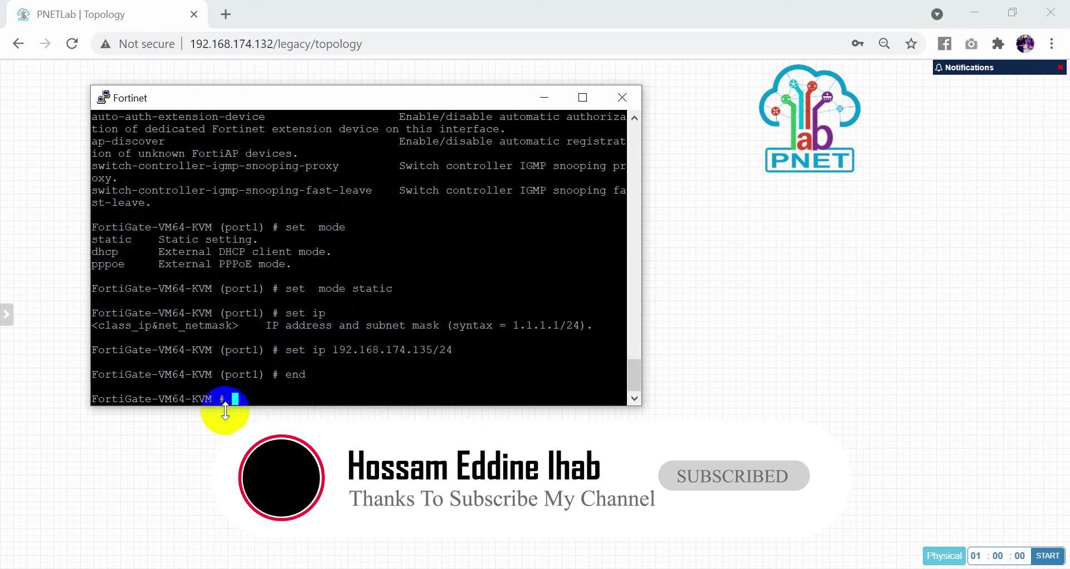
# Run 'get router info routing-table all' and spot 192.168.174.0/24 directly connected on port1.
pyautogui.write('get ')
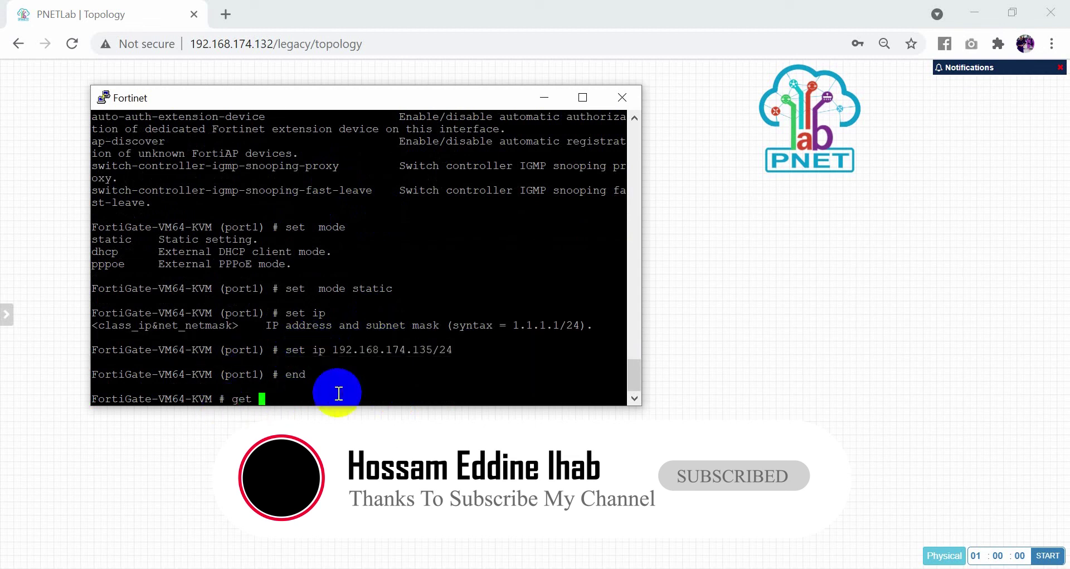
pyautogui.write('router info')
pyautogui.press('BackSpace')
pyautogui.write('rout')
pyautogui.press('Tab')
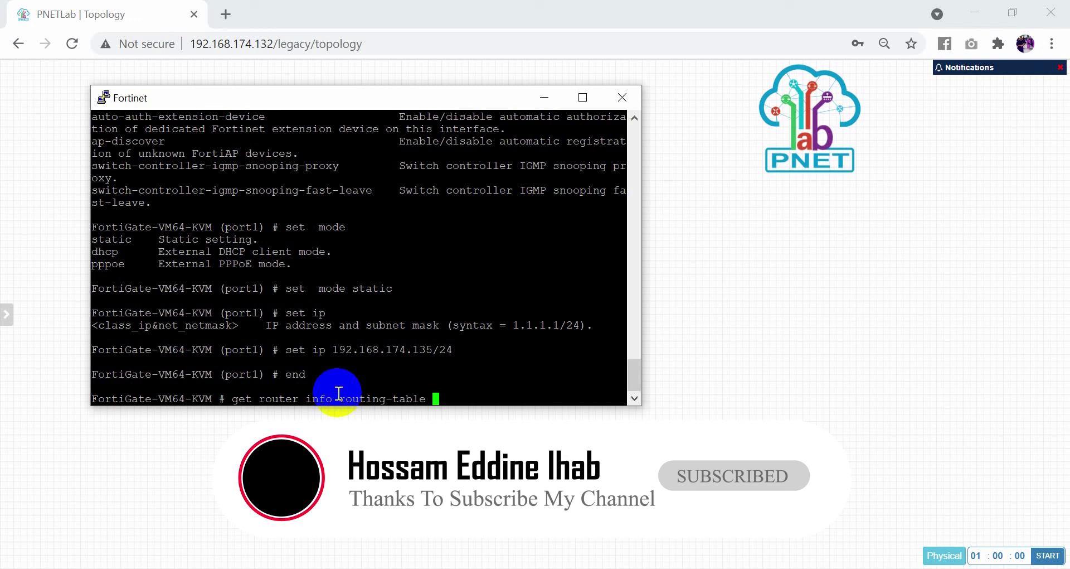
pyautogui.write('all')
pyautogui.press('Return')
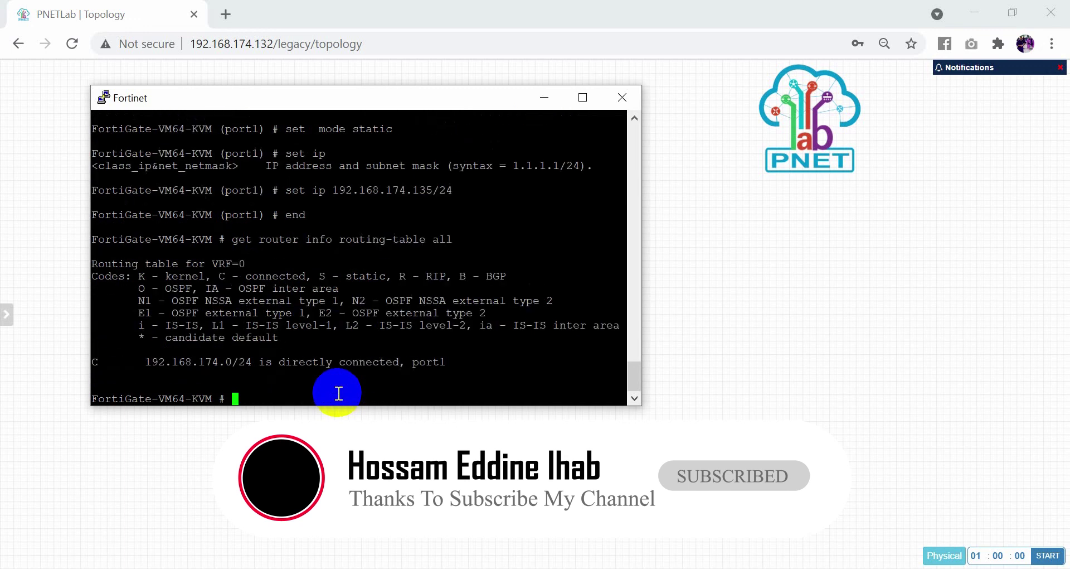
pyautogui.moveTo(473, 361); pyautogui.dragTo(92, 363)
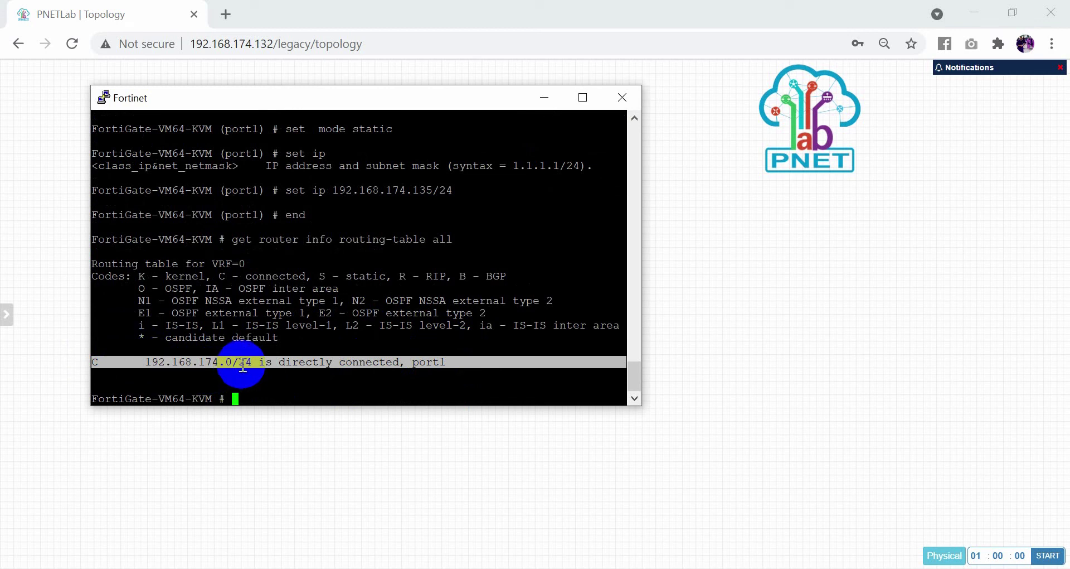
pyautogui.click(311, 395)
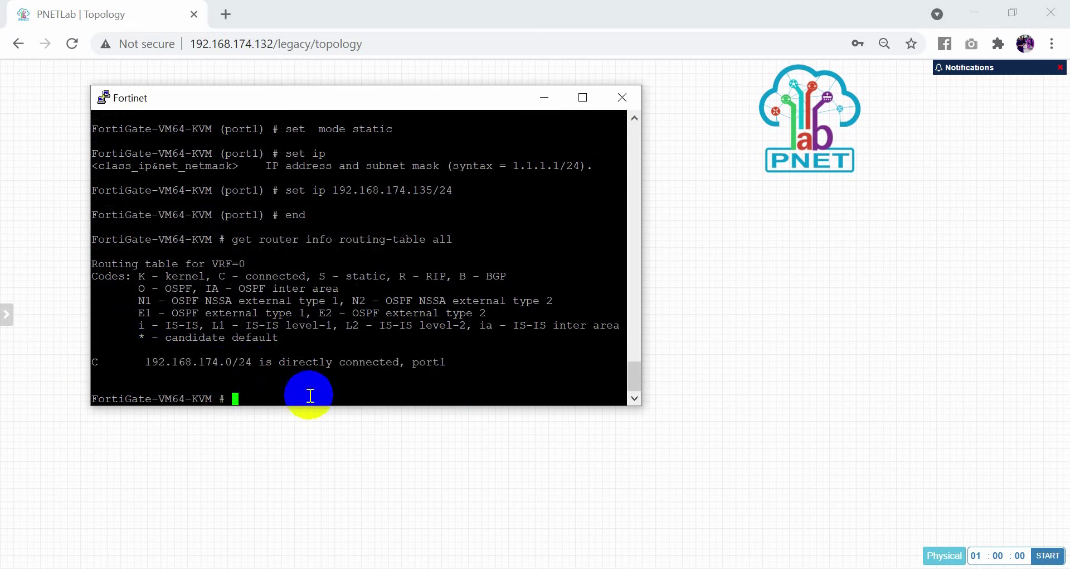
pyautogui.press('Return')
pyautogui.press('Return')
pyautogui.press('Return')
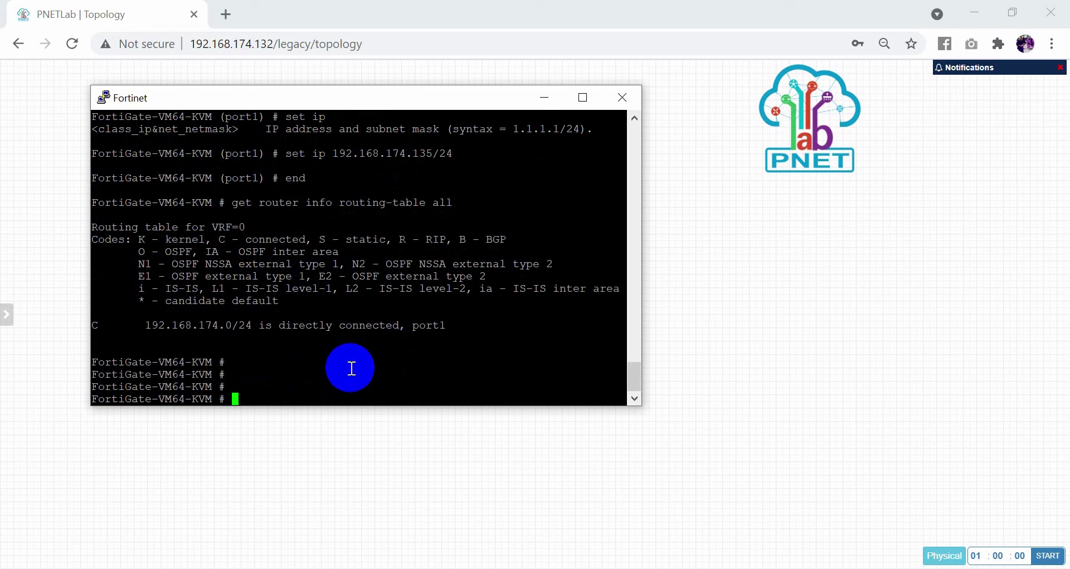
# Enter 'config router static' and create static route entry 1.
pyautogui.write('config st')
pyautogui.press('BackSpace')
pyautogui.press('BackSpace')
pyautogui.write('router static')
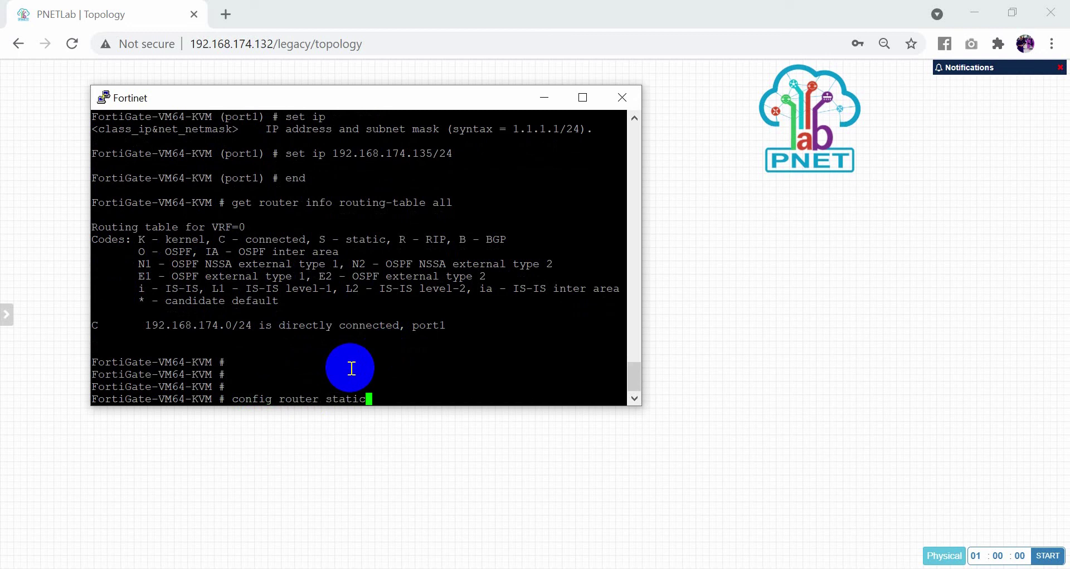
pyautogui.press('Return')
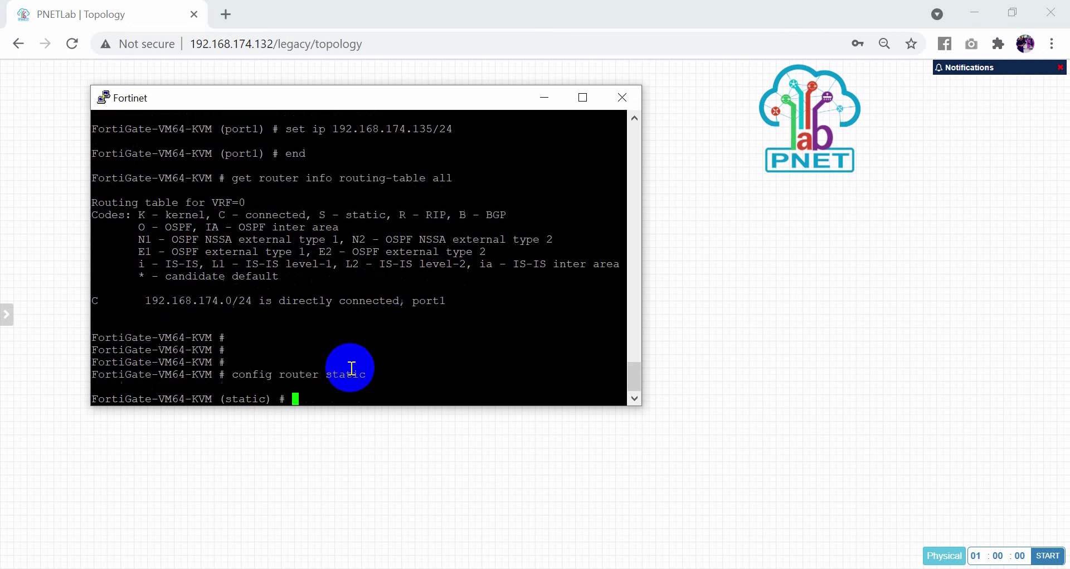
pyautogui.write('edit')
pyautogui.press('Return')
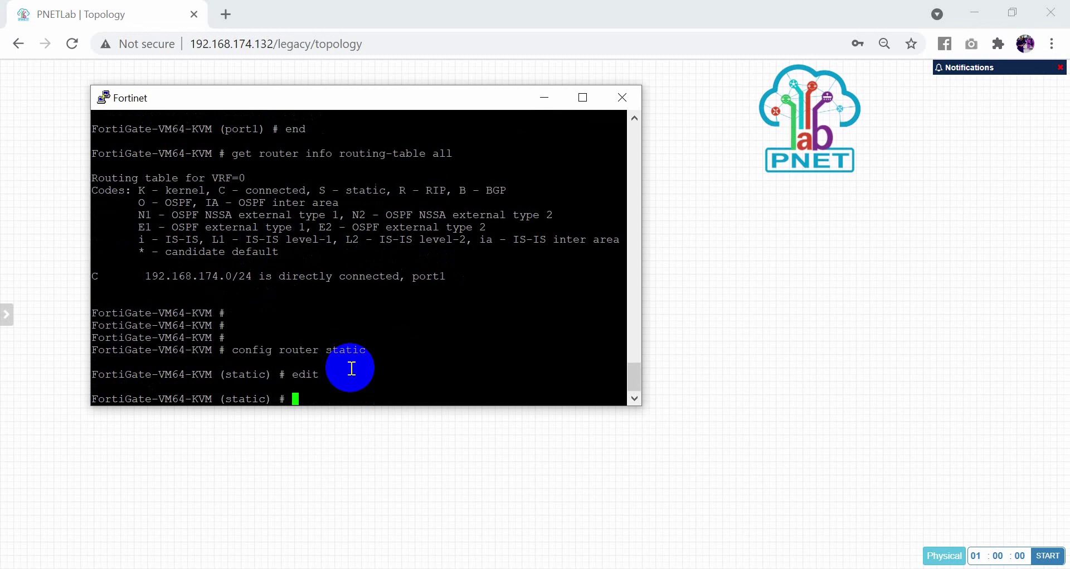
pyautogui.write('set ds')
pyautogui.press('Tab')
pyautogui.press('BackSpace')
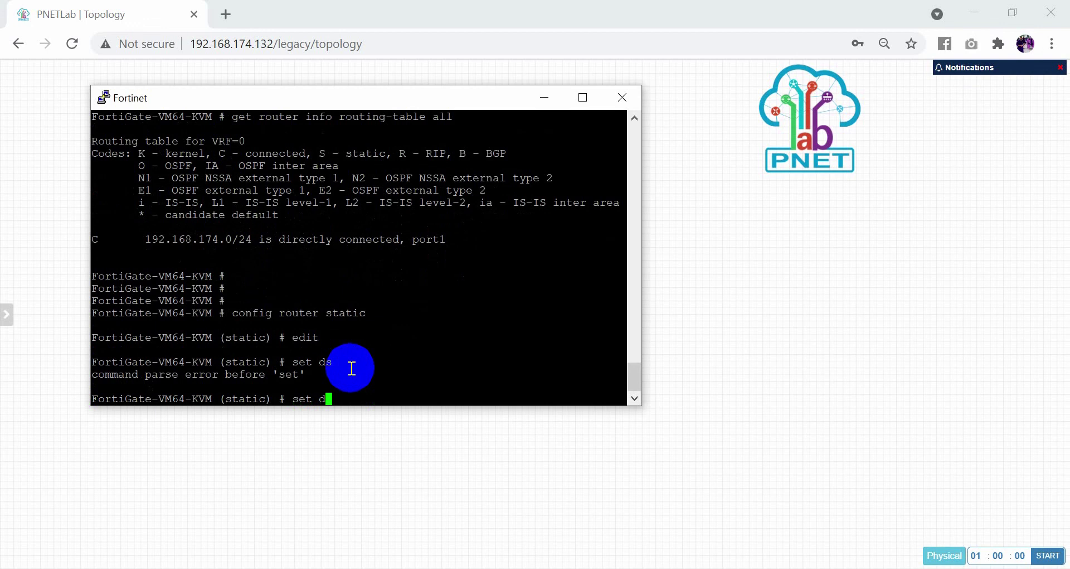
pyautogui.press('BackSpace')
pyautogui.press('Tab')
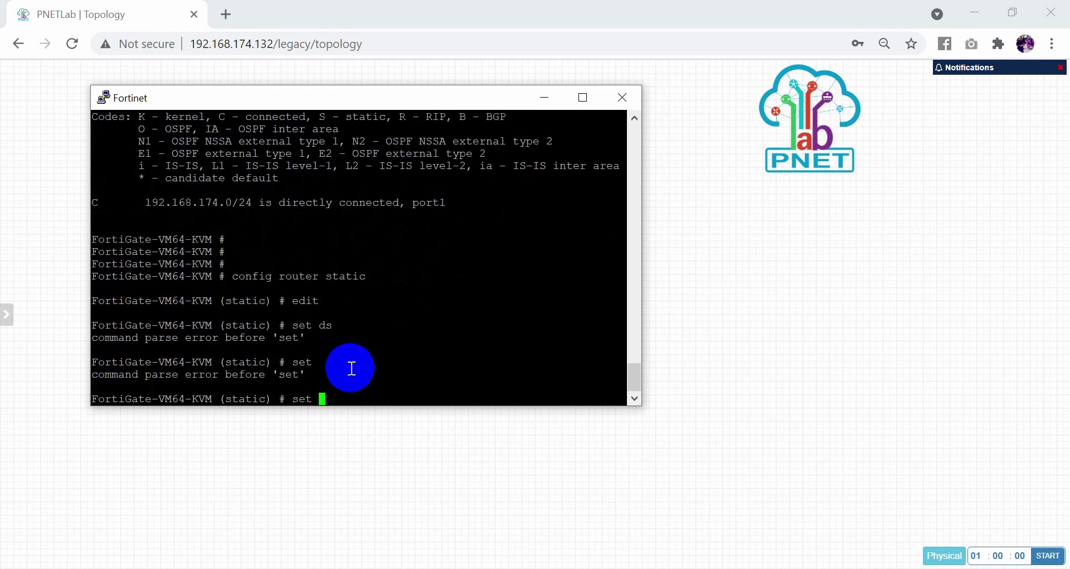
pyautogui.press('BackSpace')
pyautogui.press('BackSpace')
pyautogui.press('BackSpace')
pyautogui.press('BackSpace')
pyautogui.click(326, 393)
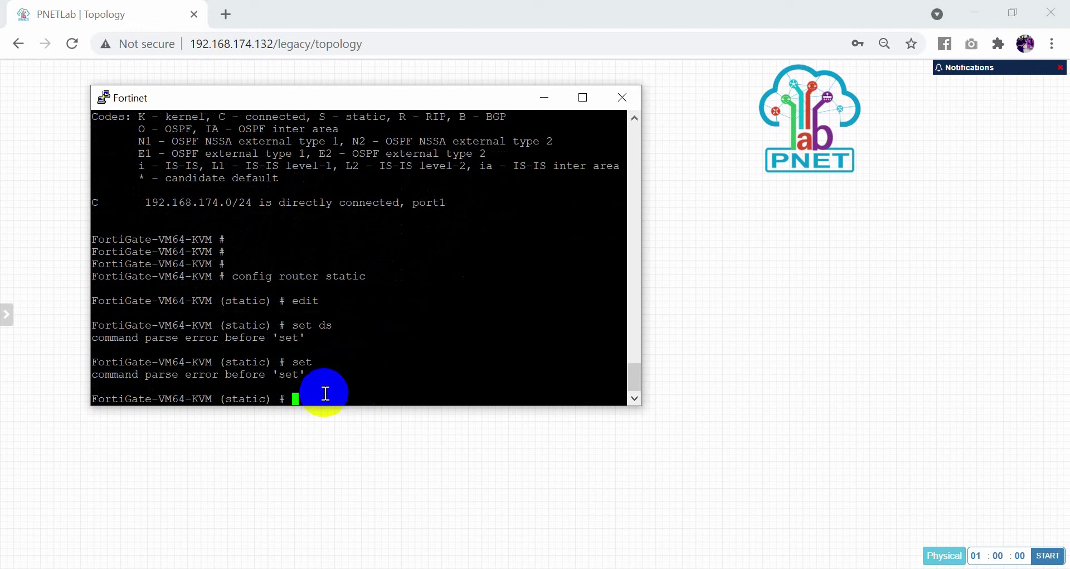
pyautogui.write('edit 1')
pyautogui.press('Return')
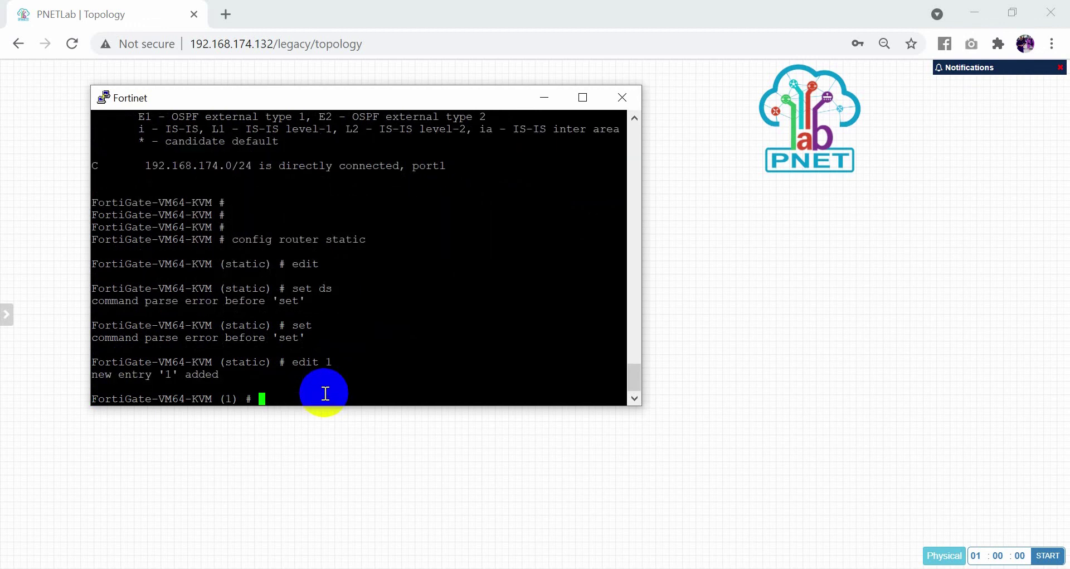
# Set destination 0.0.0.0/0, gateway 192.168.174.1 and device port1, then end to save.
pyautogui.write('set dst 0.0.0.0/')
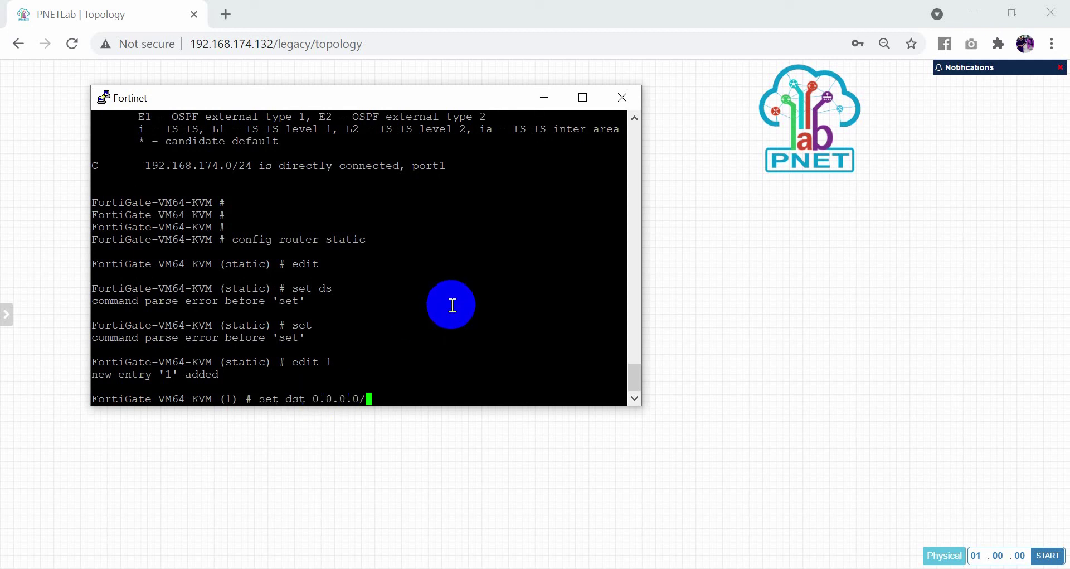
pyautogui.write('0')
pyautogui.press('Return')
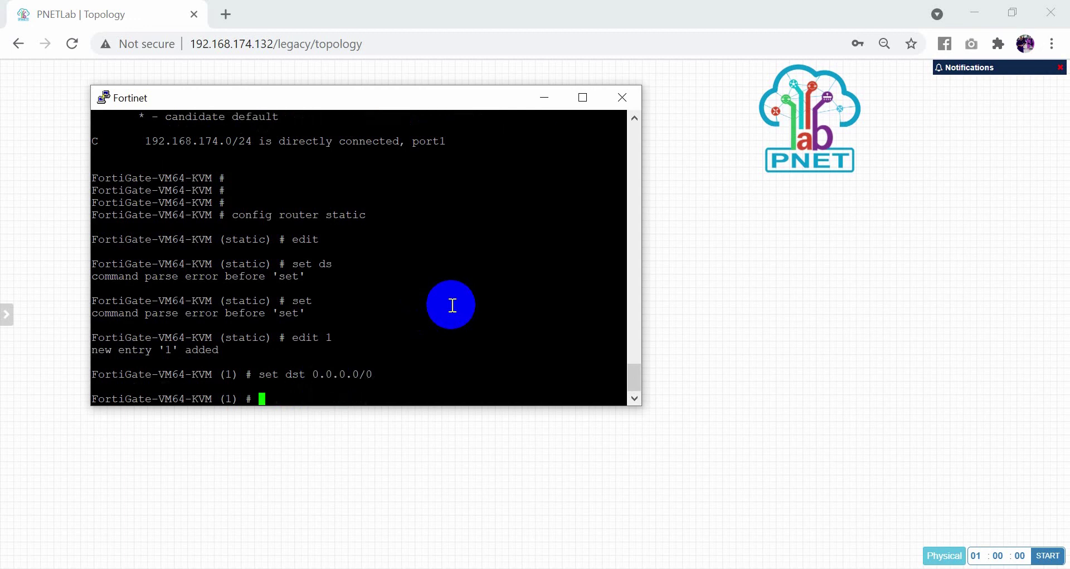
pyautogui.write('set gateway 192')
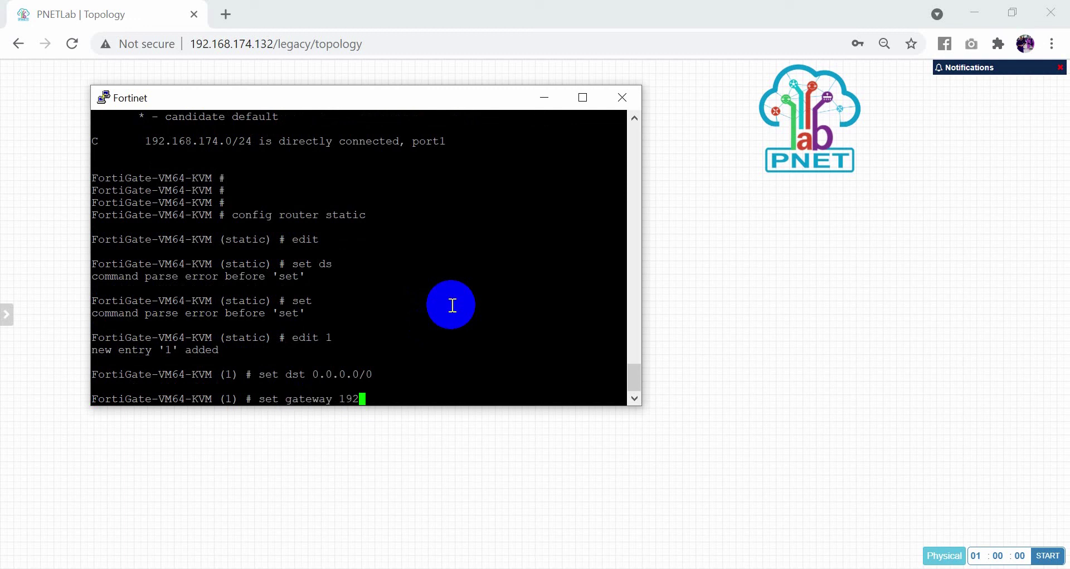
pyautogui.write('.168.174.1')
pyautogui.press('Return')
pyautogui.write('set dec')
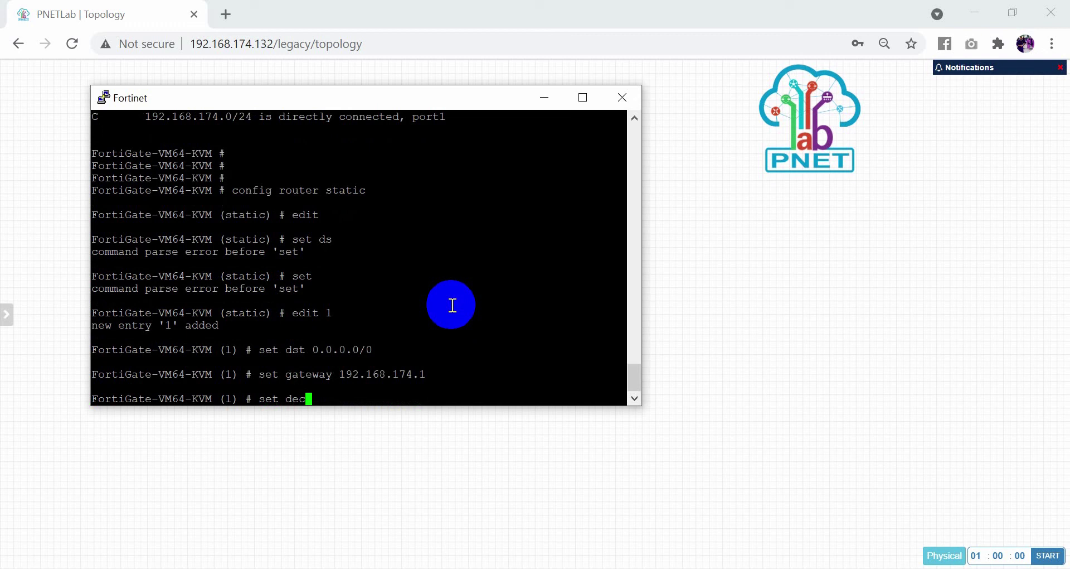
pyautogui.press('BackSpace')
pyautogui.press('BackSpace')
pyautogui.write('evice port1')
pyautogui.press('Return')
pyautogui.write('end')
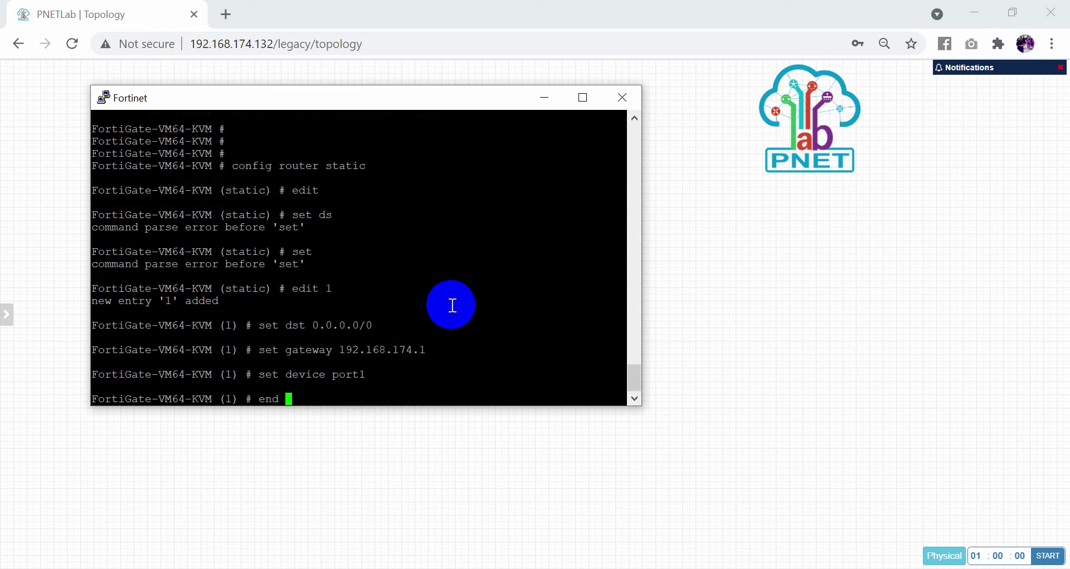
pyautogui.press('BackSpace')
pyautogui.press('BackSpace')
pyautogui.press('BackSpace')
pyautogui.press('BackSpace')
pyautogui.write('end')
pyautogui.press('Return')
pyautogui.press('Return')
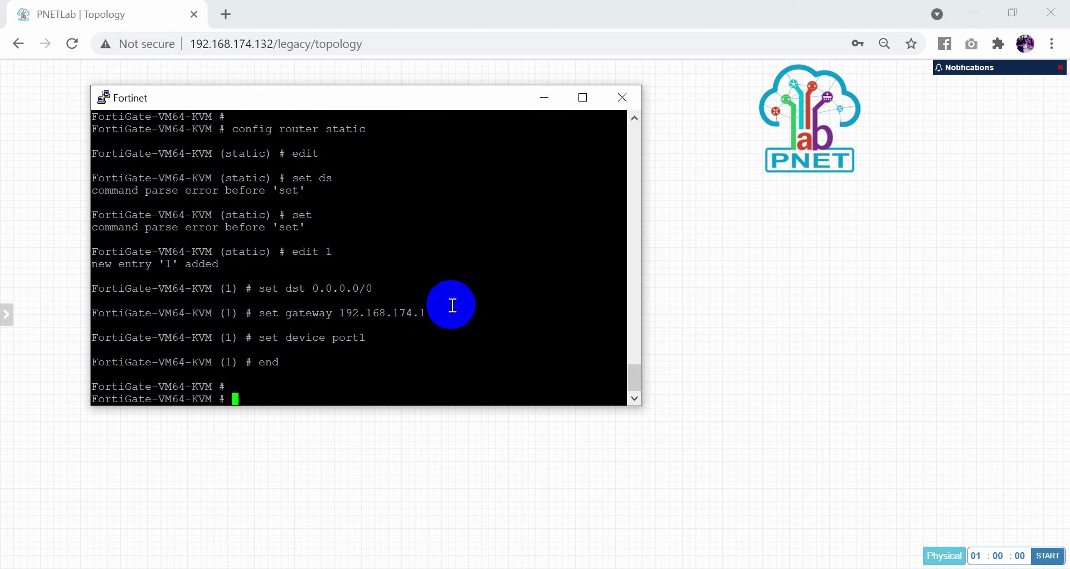
# Display the routing table and highlight the S* 0.0.0.0/0 route via 192.168.174.1.
pyautogui.click(396, 398)
pyautogui.write('get router ')
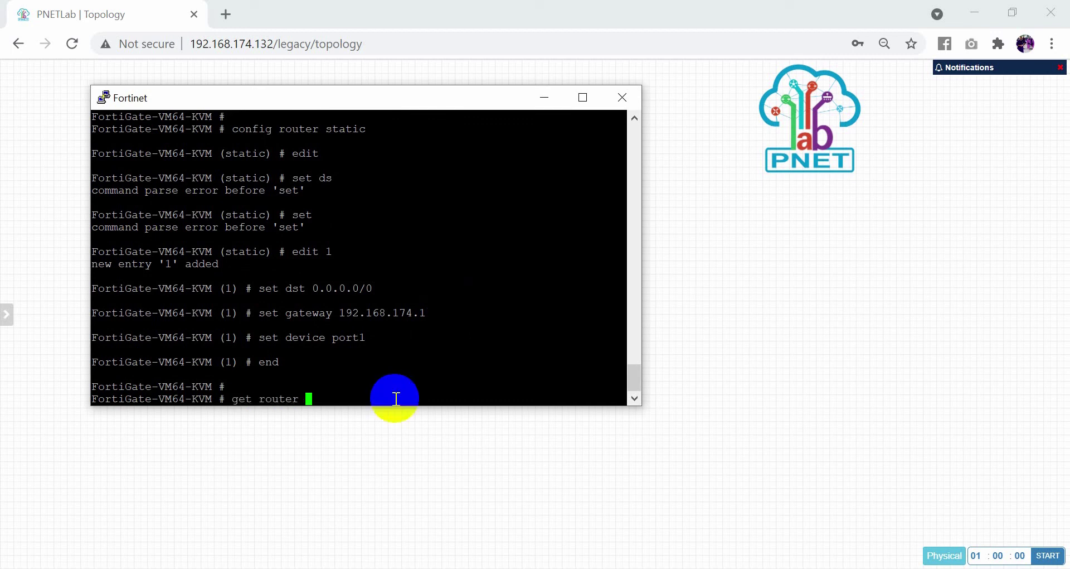
pyautogui.write('info routing-table all')
pyautogui.press('Return')
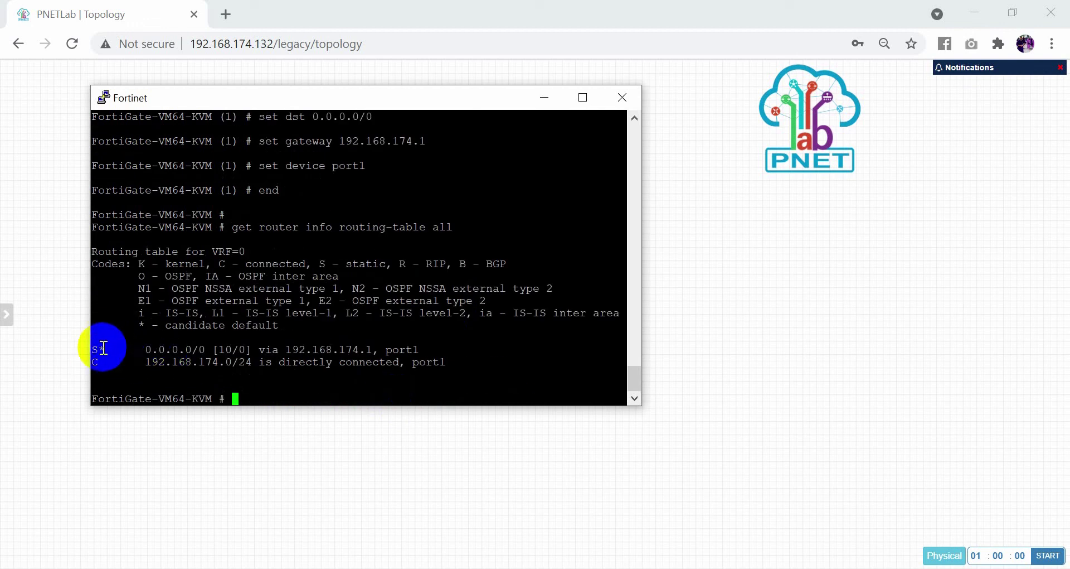
pyautogui.moveTo(88, 346); pyautogui.dragTo(371, 344)
pyautogui.moveTo(285, 349); pyautogui.dragTo(372, 350)
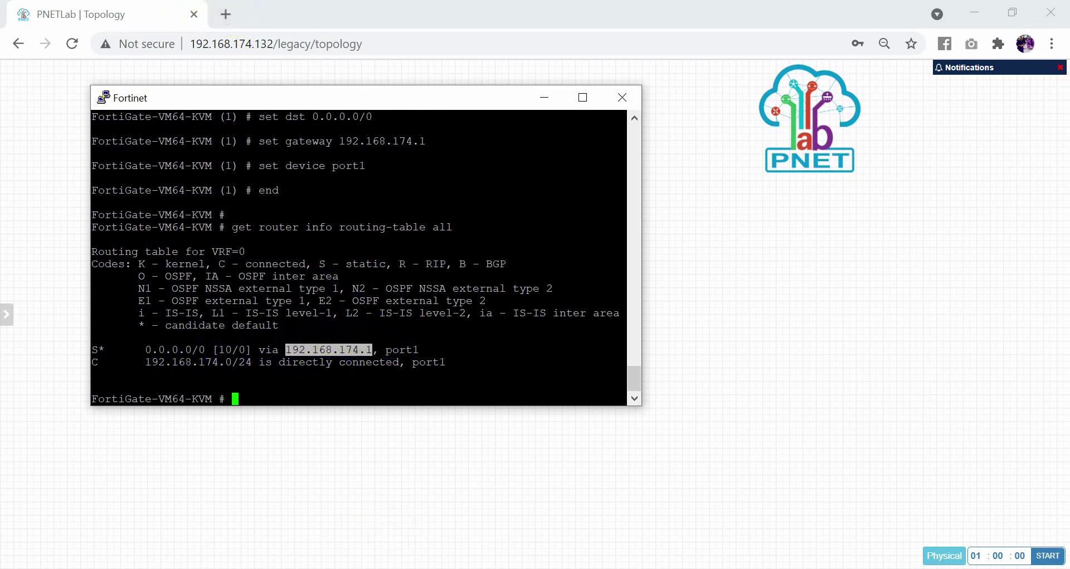
# Launch Command Prompt from Windows search and move it beside the console.
pyautogui.press('super')
pyautogui.write('cmd')
pyautogui.press('Return')
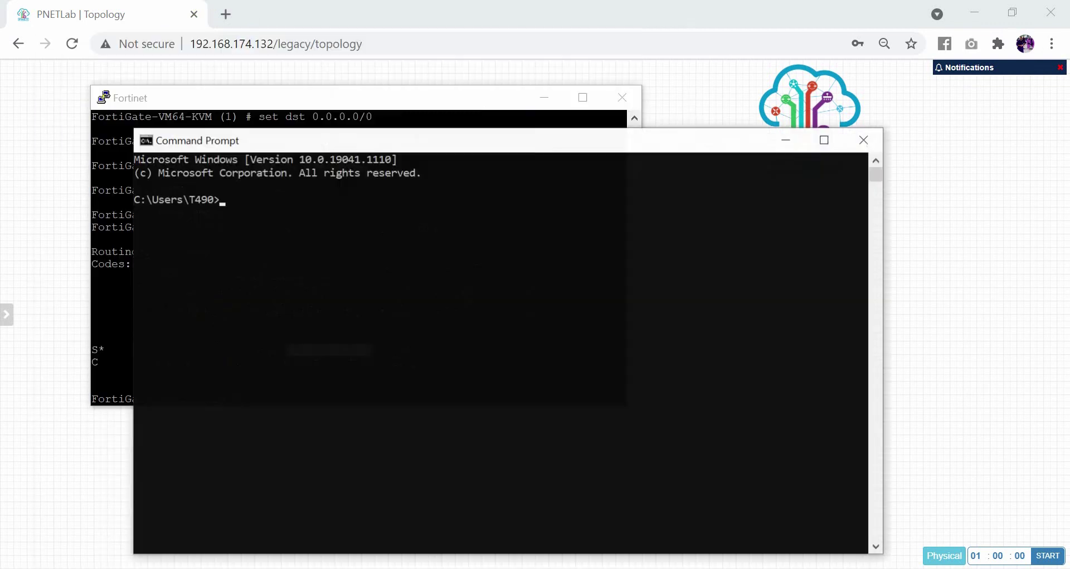
pyautogui.moveTo(305, 141); pyautogui.dragTo(747, 152)
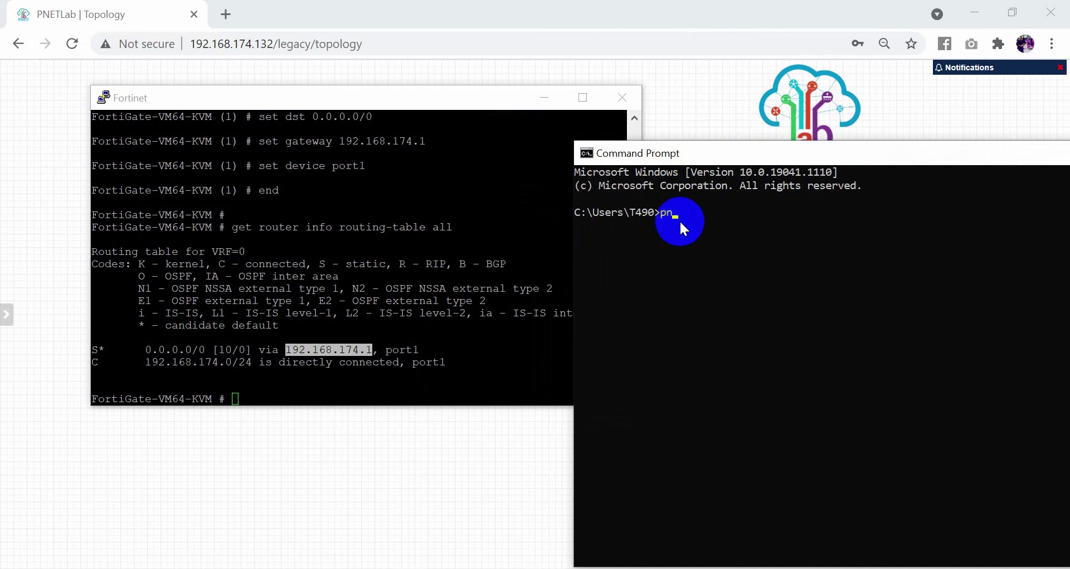
# Ping 192.168.174.135, confirm four replies with 0% loss, then minimize Command Prompt.
pyautogui.write('ping 192.168.174.135')
pyautogui.press('Return')
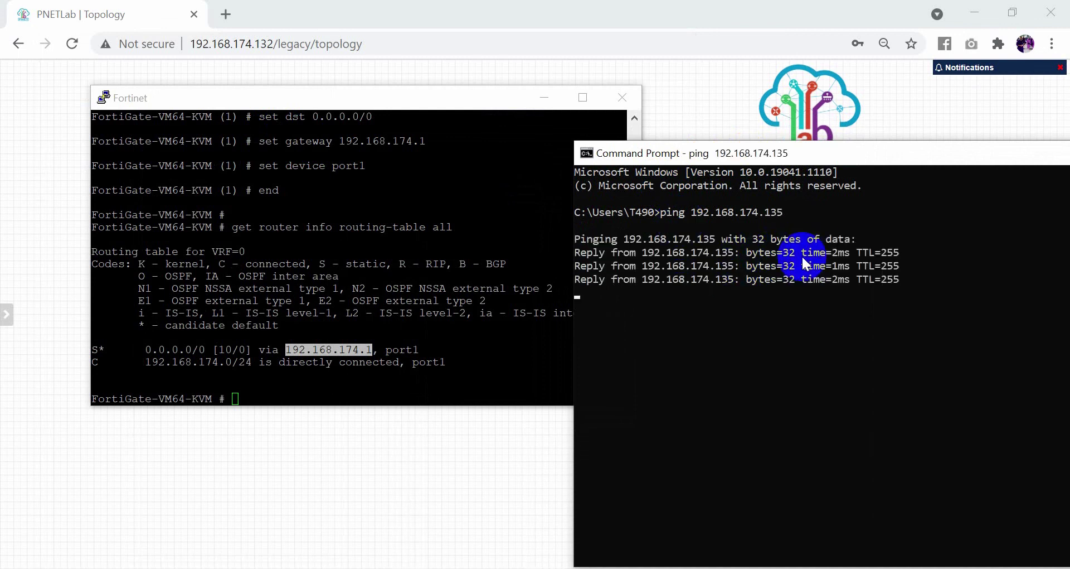
pyautogui.click(881, 155)
pyautogui.moveTo(880, 155); pyautogui.dragTo(806, 166)
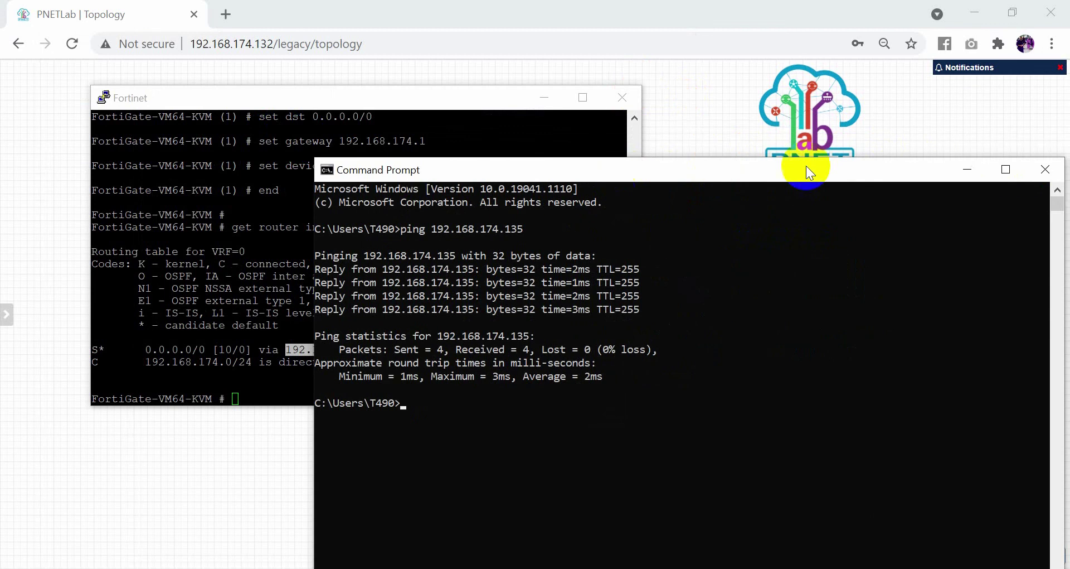
pyautogui.click(954, 161)
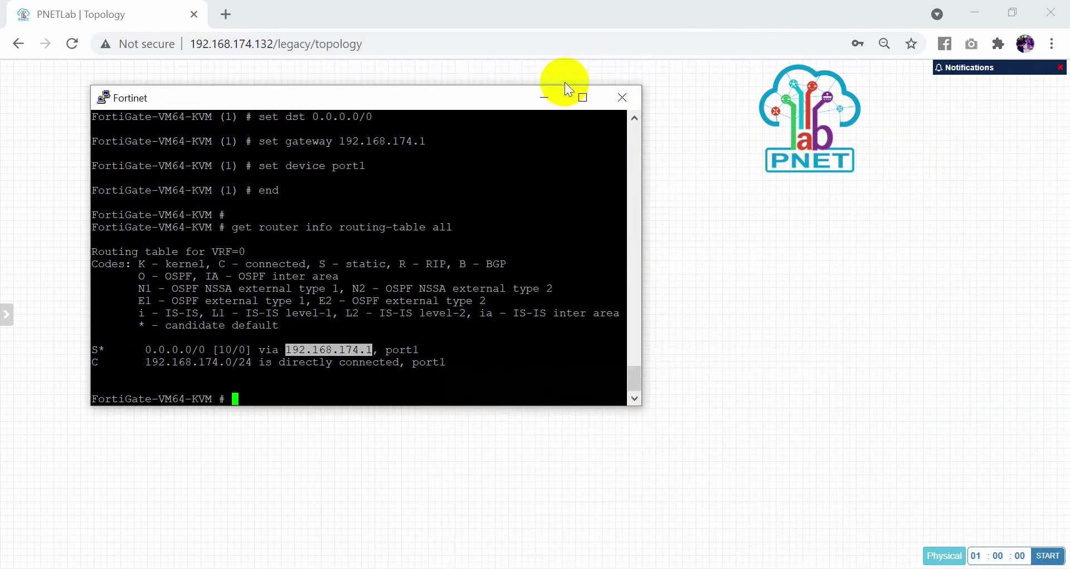
# Minimize the console and load 192.168.174.135 in a new Chrome tab.
pyautogui.click(545, 98)
pyautogui.click(225, 15)
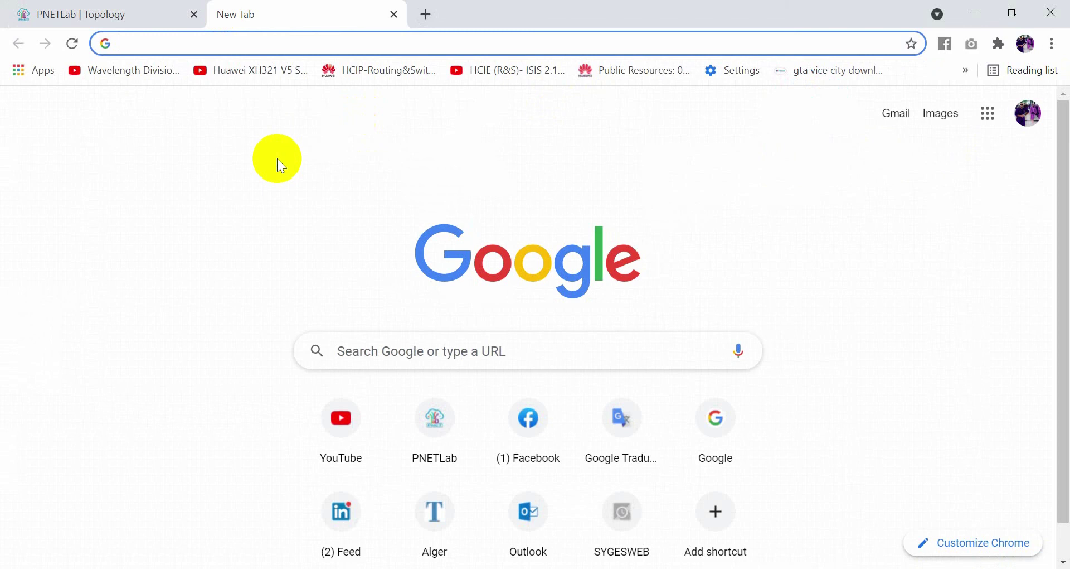
pyautogui.write('192.168.174.13')
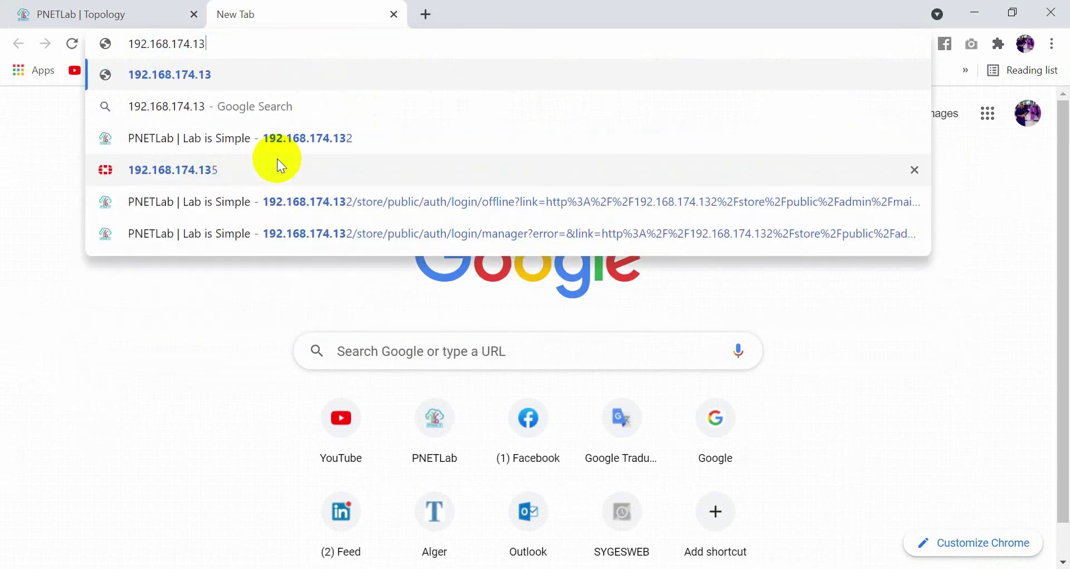
pyautogui.write('5')
pyautogui.press('Return')
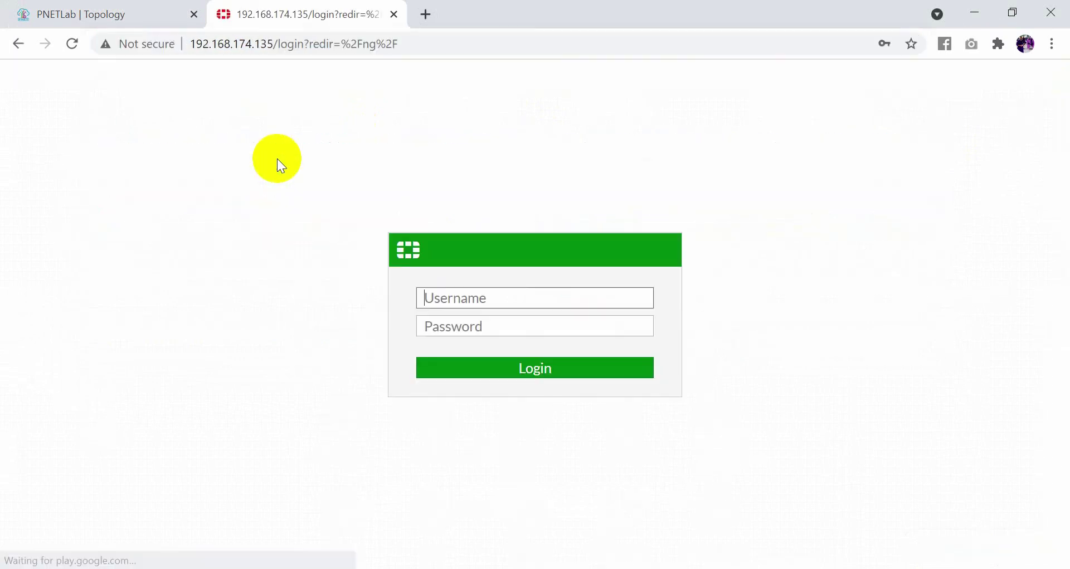
# Sign in to the FortiGate login page with the administrator username and password.
pyautogui.click(501, 290)
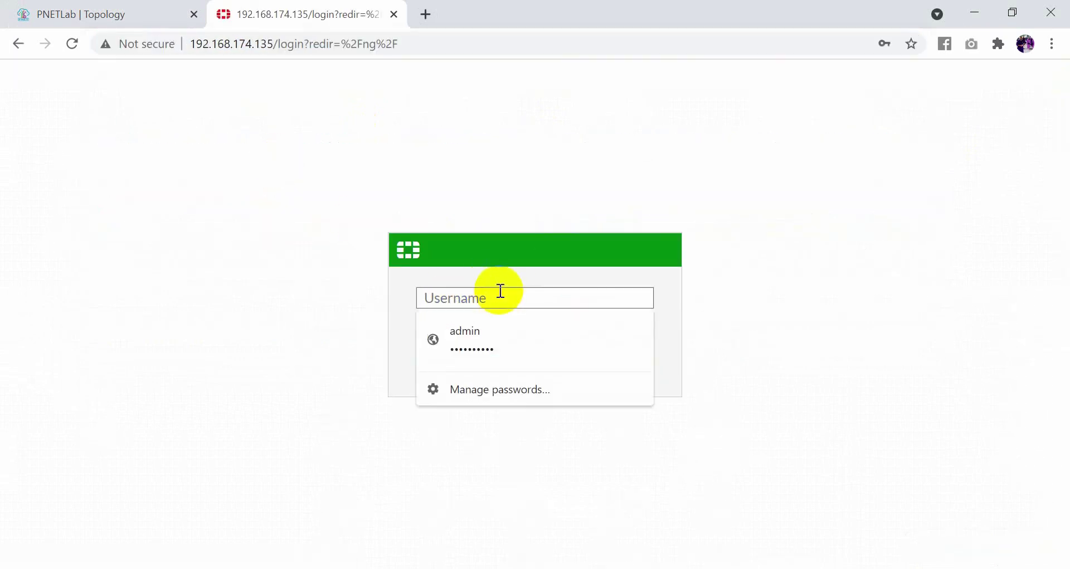
pyautogui.press('Escape')
pyautogui.write('admin')
pyautogui.press('Escape')
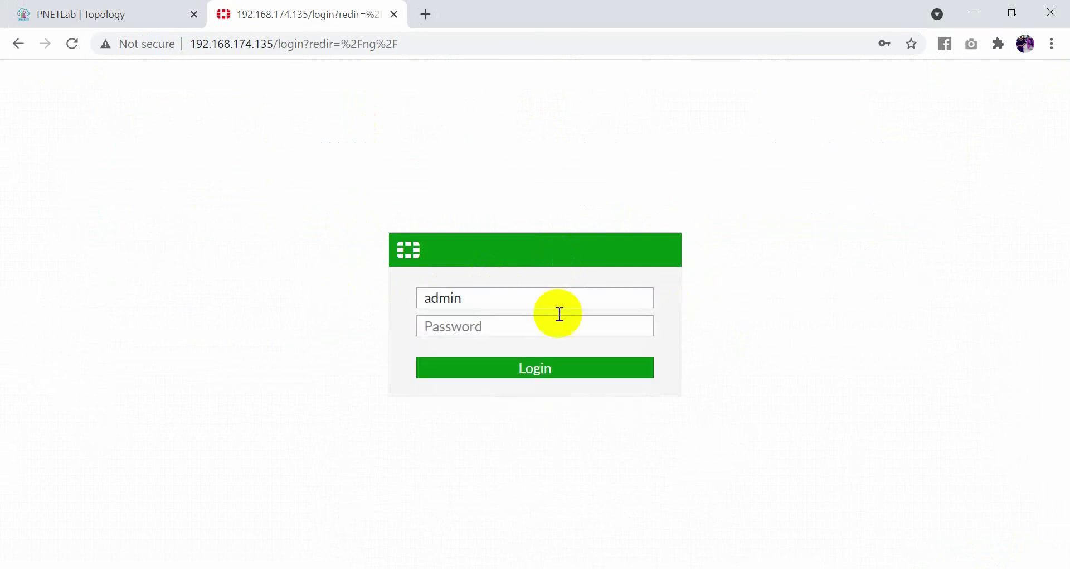
pyautogui.click(518, 326)
pyautogui.write('admin@123')
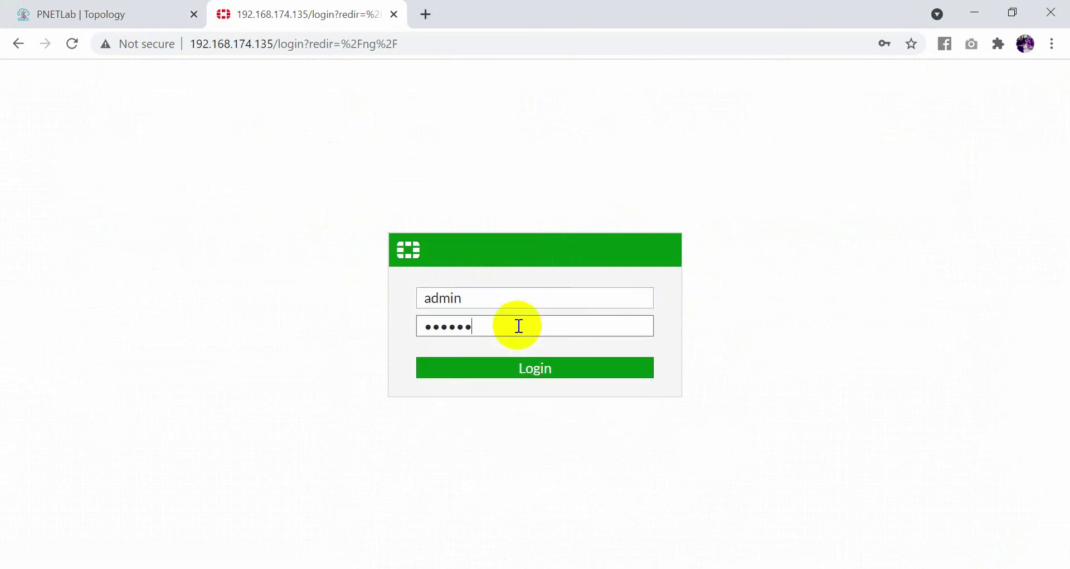
pyautogui.write('4')
pyautogui.press('Return')
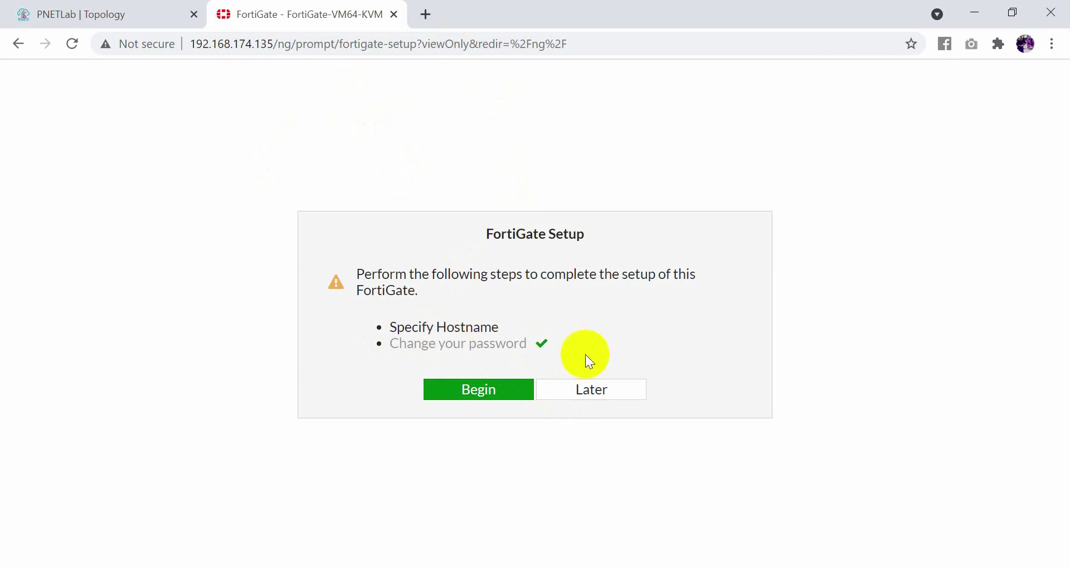
# Defer the remaining FortiGate setup to land on Dashboard > Status, and expand the Network menu.
pyautogui.click(567, 384)
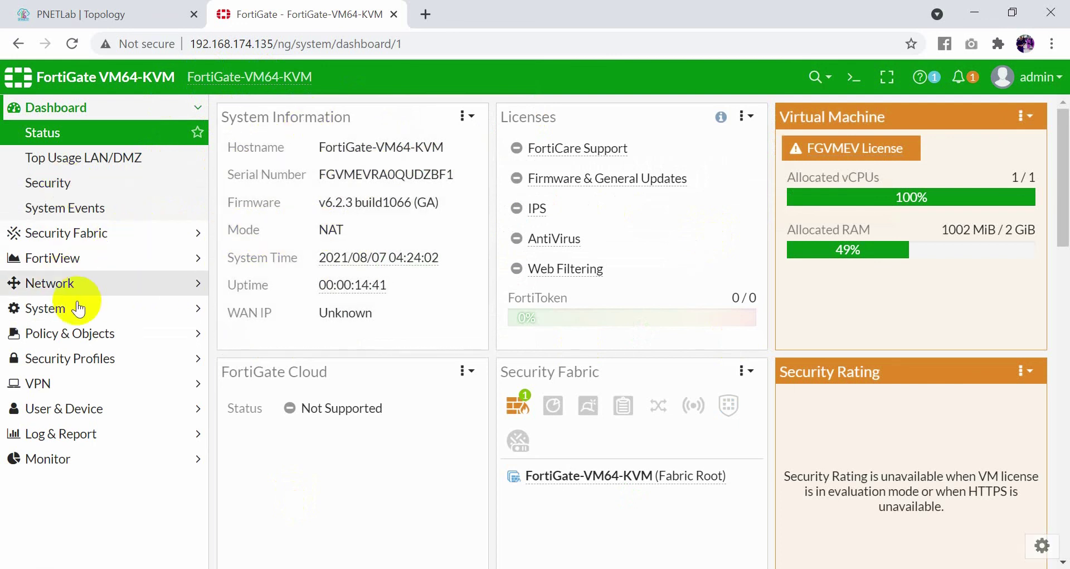
pyautogui.click(108, 292)
# Show the Interfaces list and check port1's details: 192.168.174.135/255.255.255.0.
pyautogui.click(103, 207)
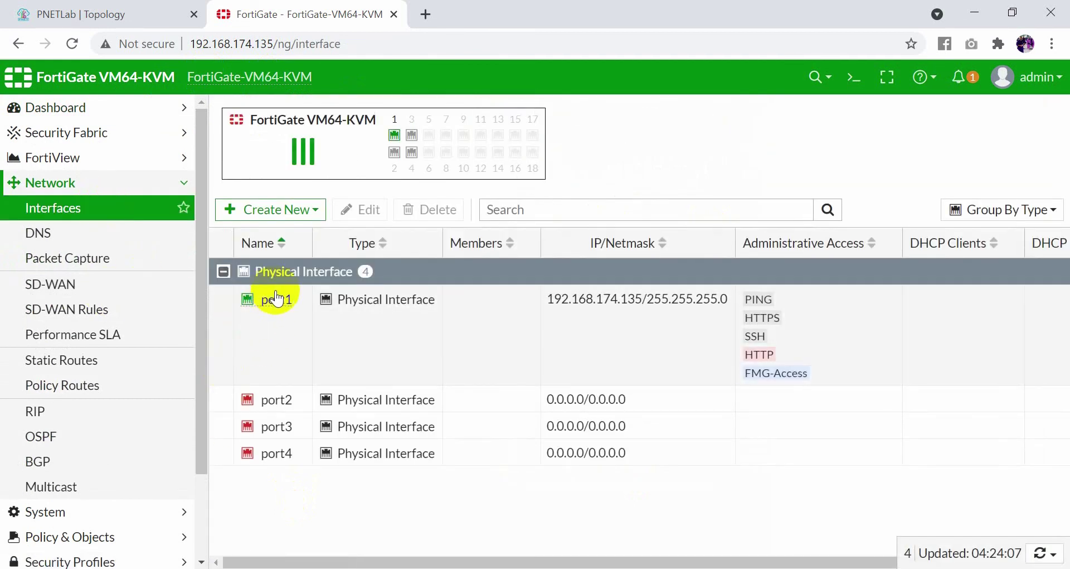
pyautogui.moveTo(282, 309)
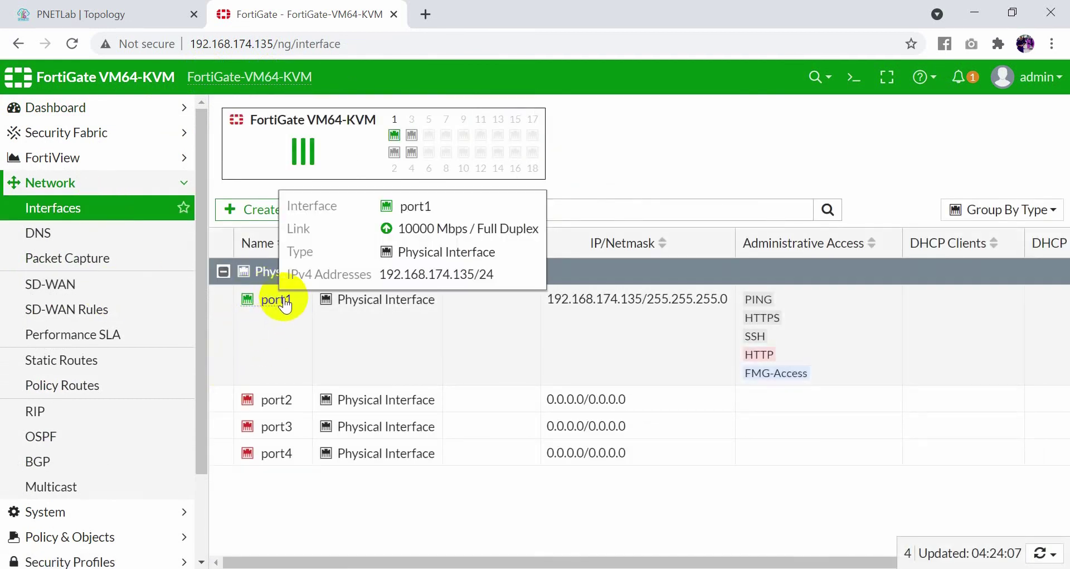